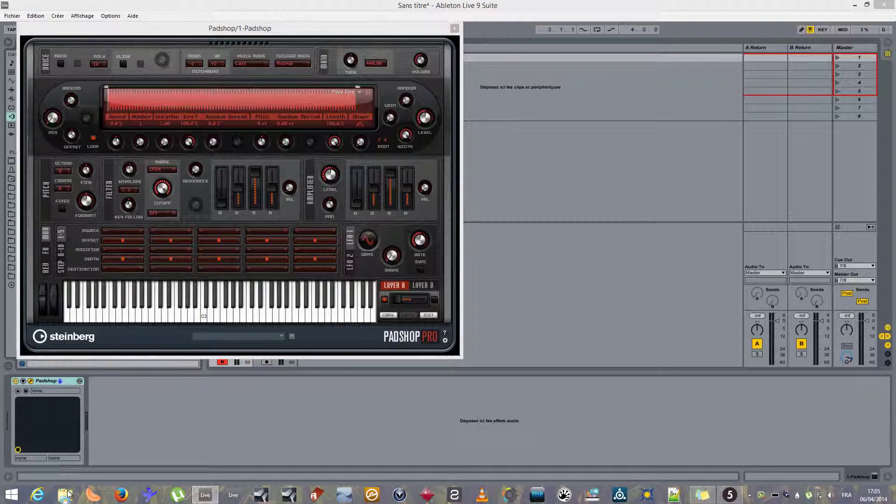
Load sample1 from the My samples folder inside Sound Material into Padshop's sample display
click(133, 366)
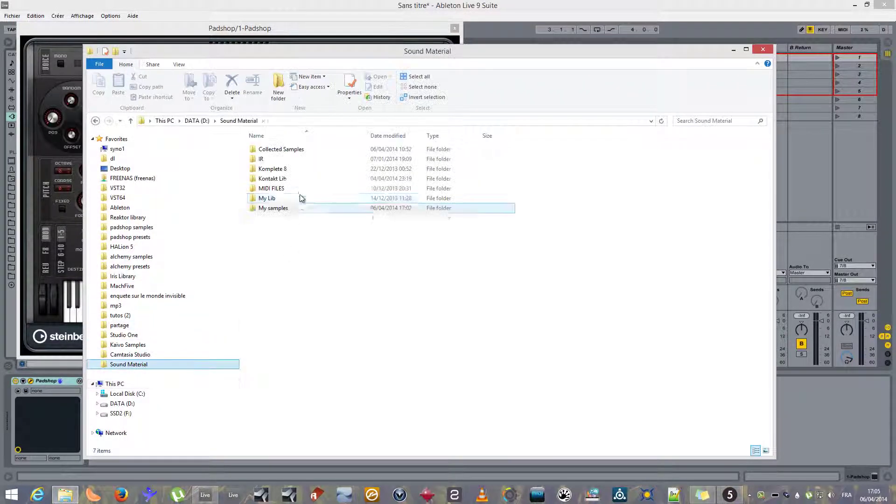
double_click(284, 210)
double_click(287, 209)
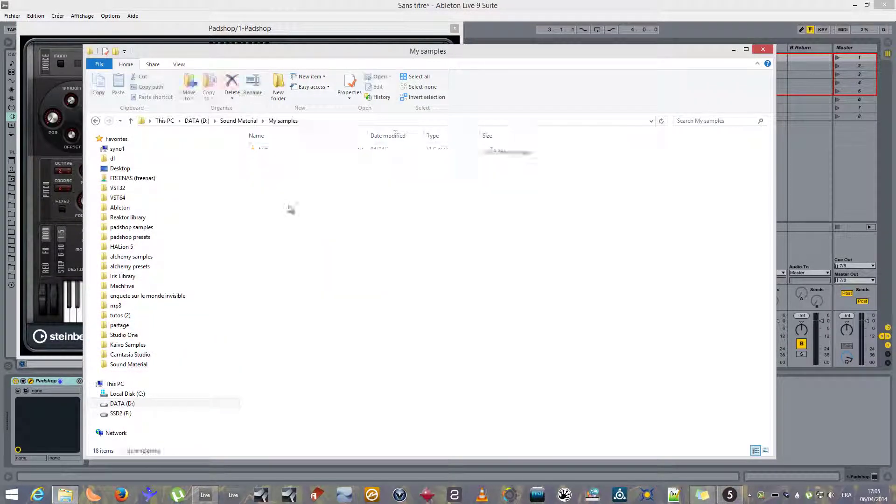
click(282, 154)
drag(286, 167, 231, 99)
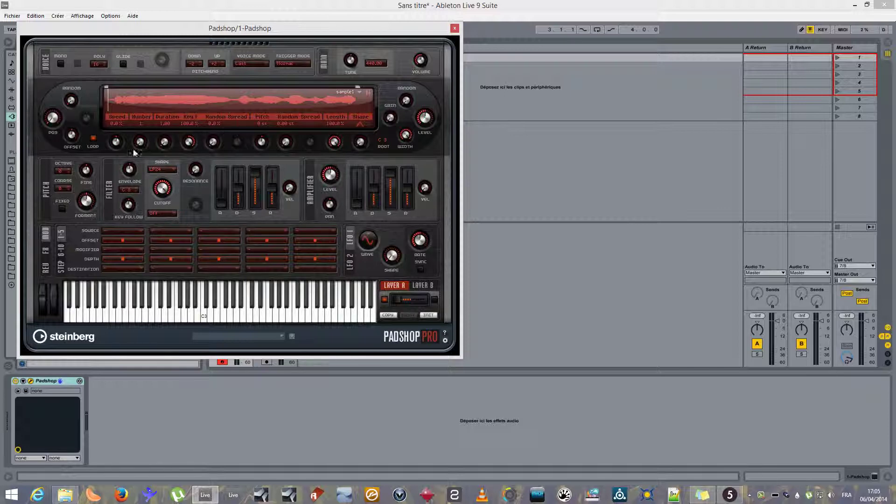
Set the grain speed to 110 %, duration to about 869 and duration spread to 74 %, and raise the grain number
drag(141, 143, 179, 122)
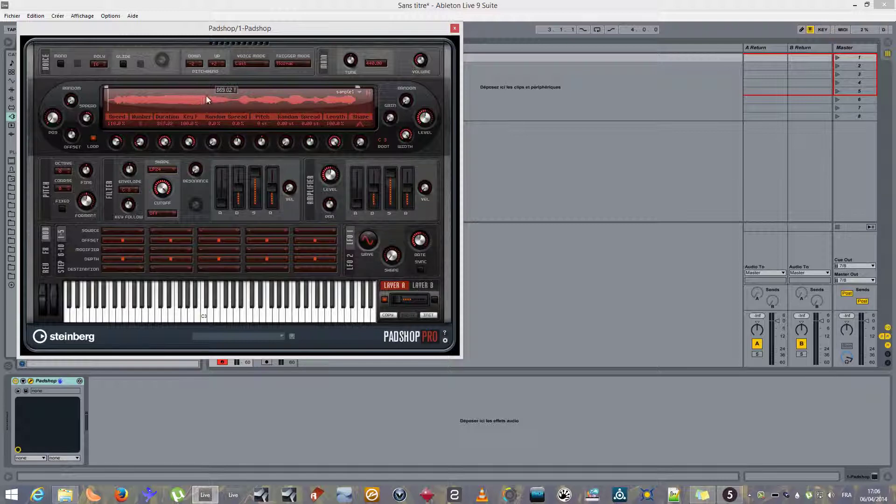
drag(237, 142, 246, 133)
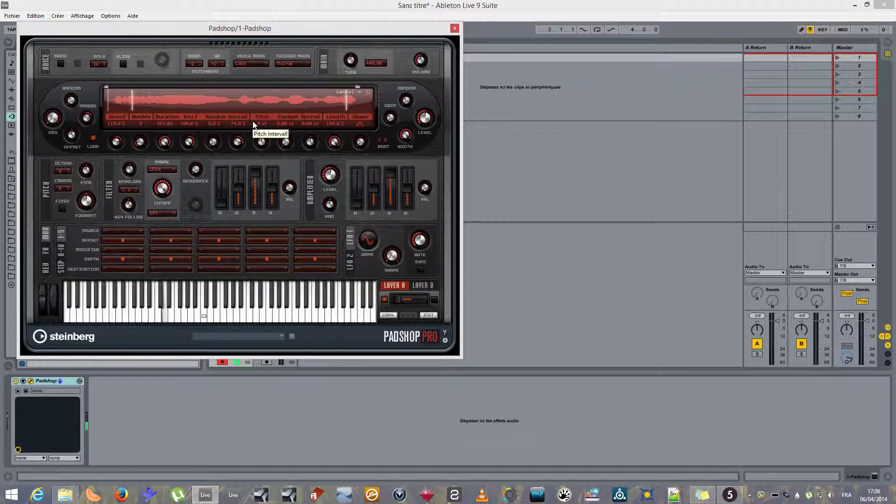
mouse_move(51, 122)
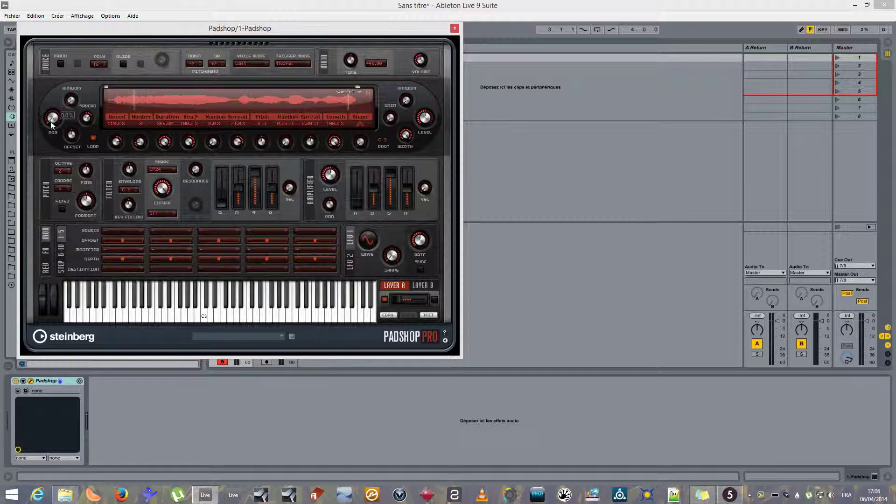
drag(143, 141, 162, 97)
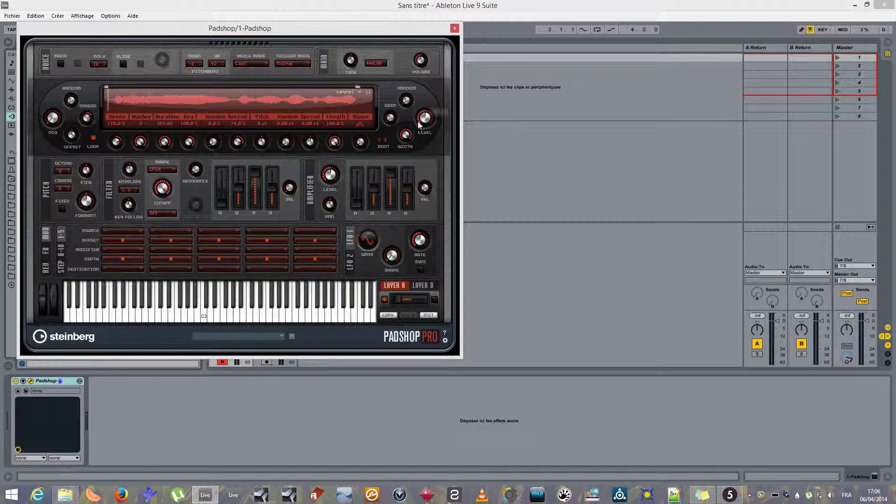
Set the grain shape to Impulse, move the grain position to about the middle of the sample and play a note
click(360, 123)
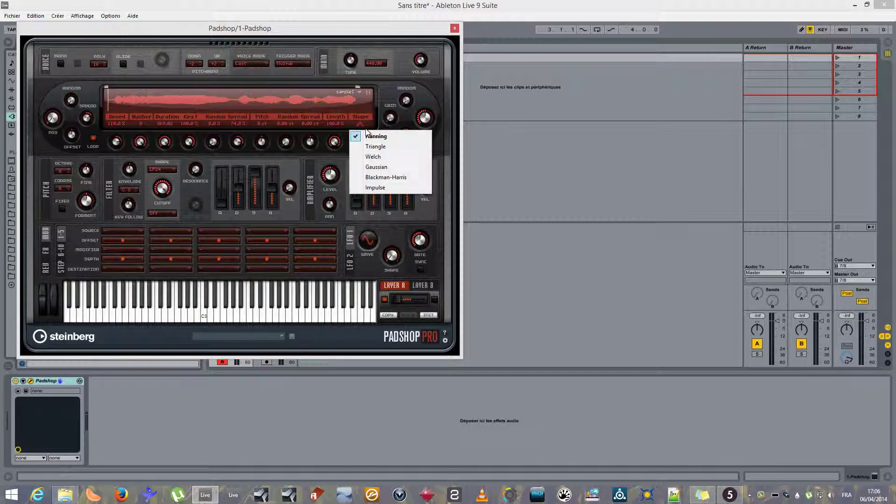
click(376, 188)
mouse_move(360, 141)
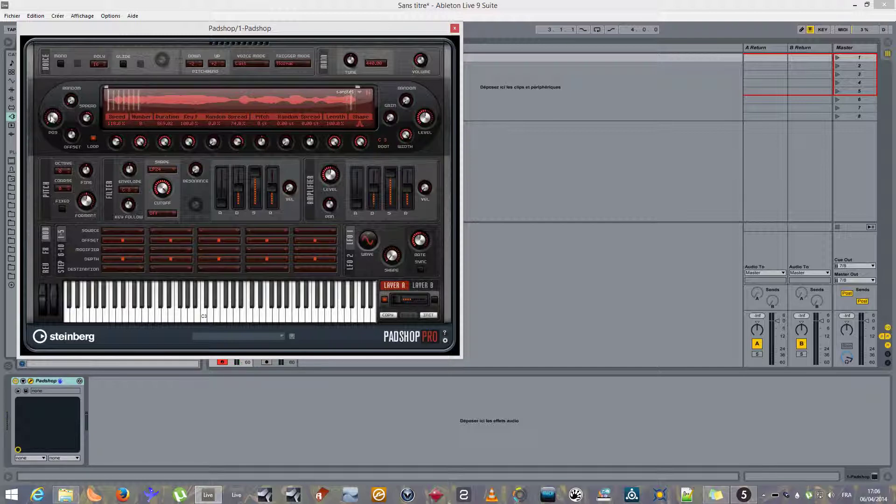
drag(51, 115, 56, 110)
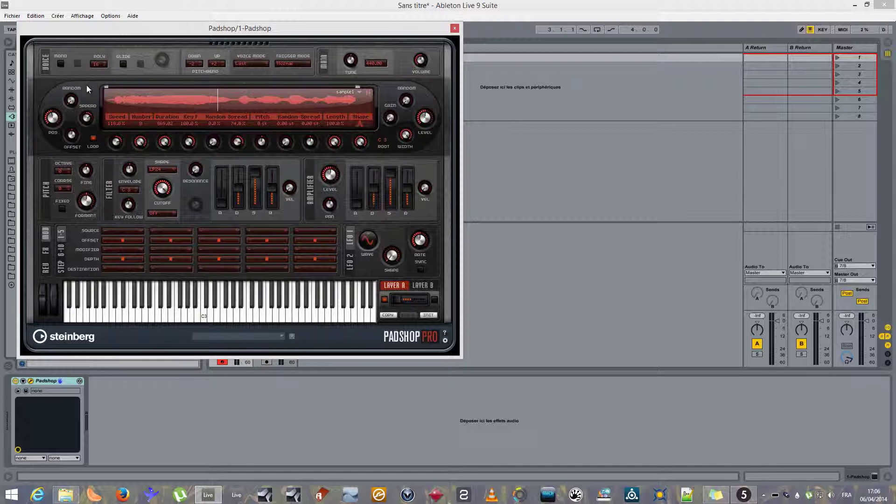
key(q)
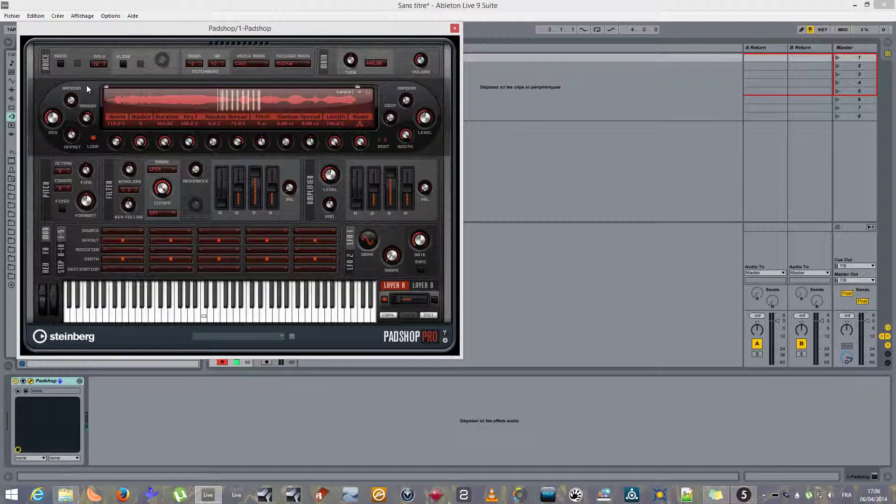
Set the grain number to 6, duration to 1000 and speed to about -90 %, and move the position to about two-thirds of the sample
drag(119, 145, 129, 100)
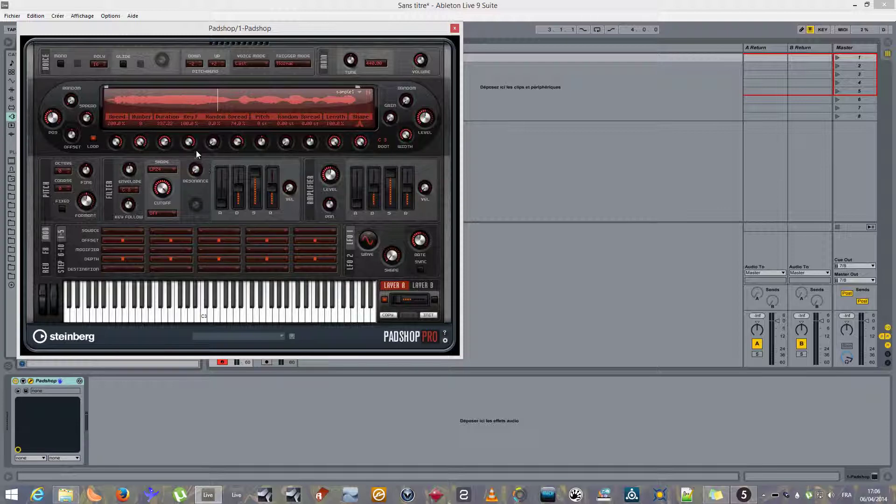
drag(142, 142, 146, 149)
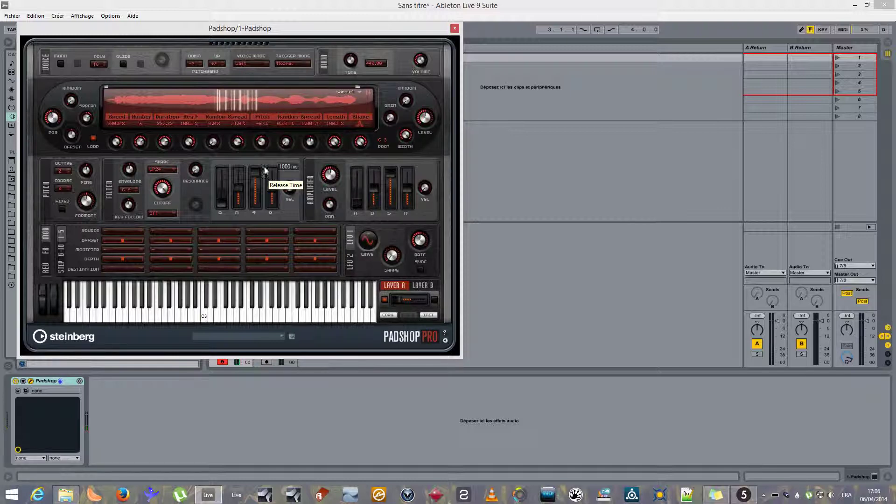
drag(166, 145, 182, 88)
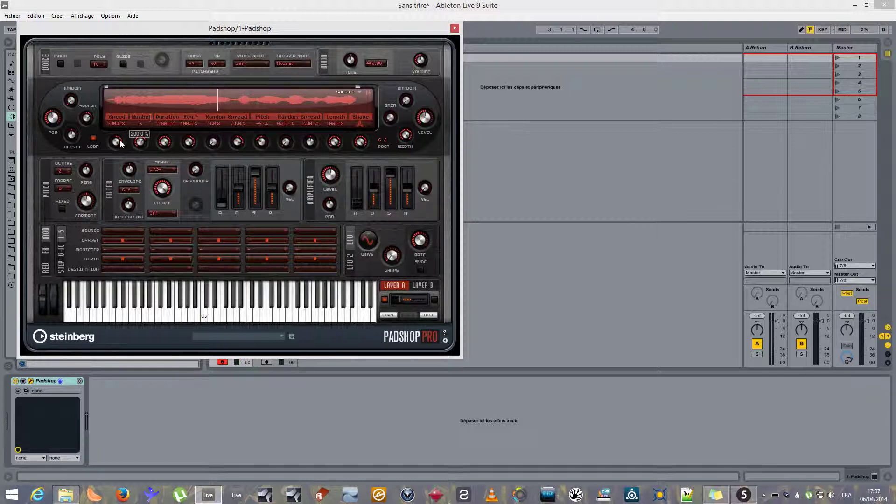
drag(122, 160, 138, 231)
drag(53, 124, 54, 121)
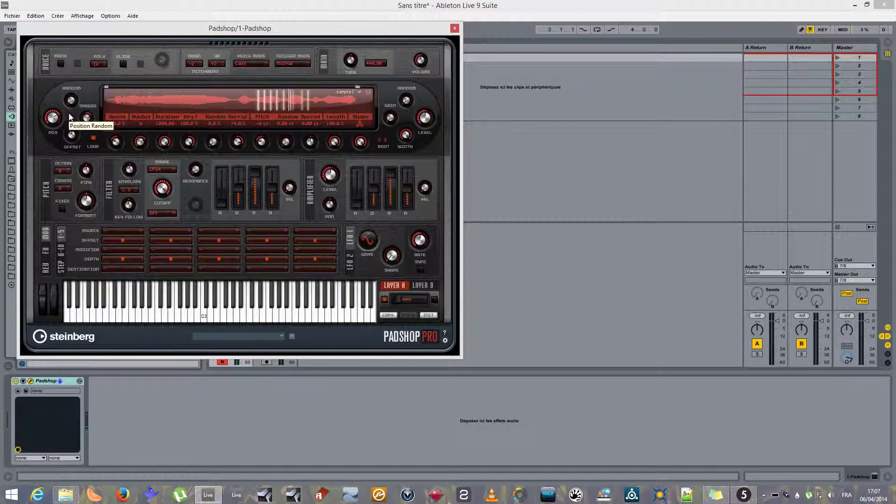
Set the grain shape to Blackman-Harris and the duration key follow to about -61 %, and play a note
click(360, 122)
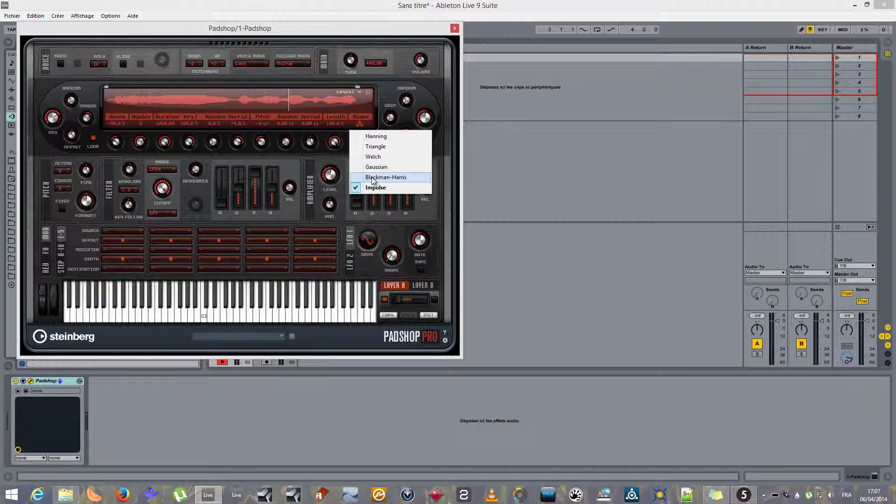
click(372, 180)
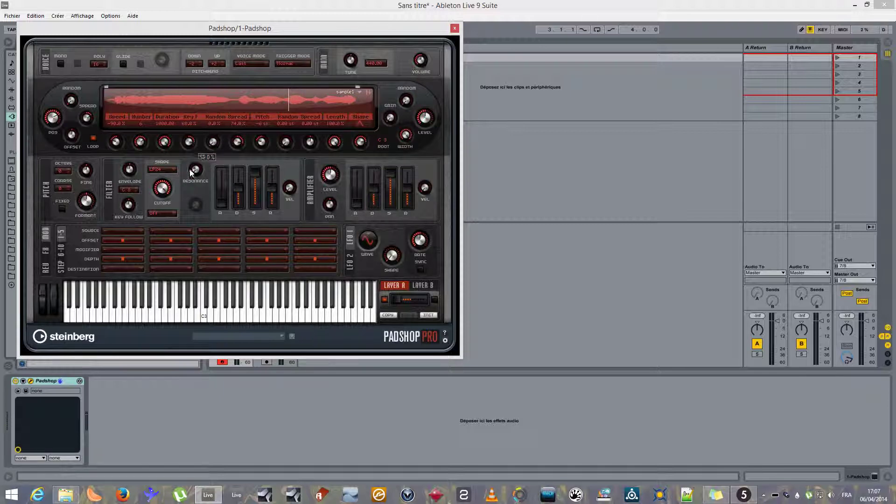
drag(190, 171, 201, 213)
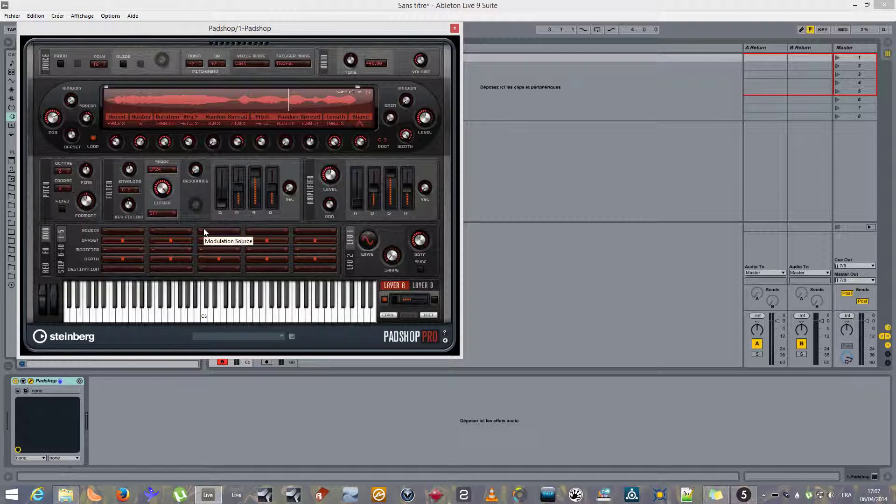
key(q)
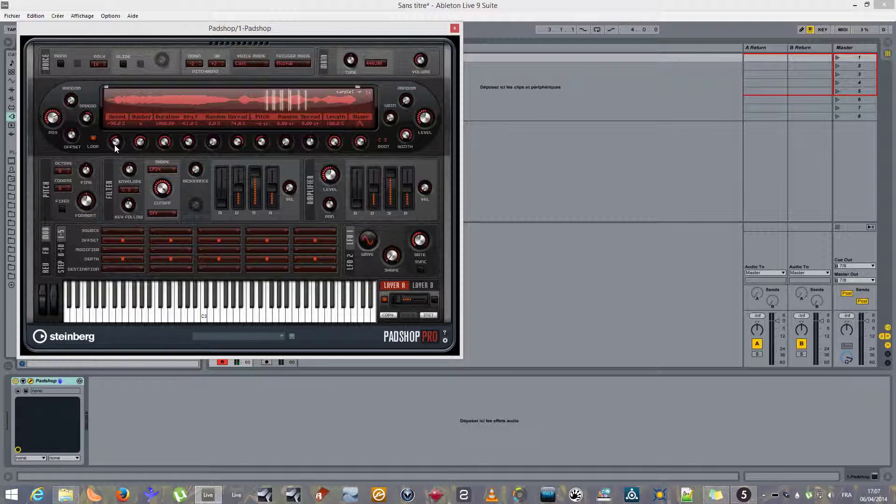
Set the grain speed to about 102 %, adjust the pitch interval and pitch random, and play a note
drag(115, 145, 121, 137)
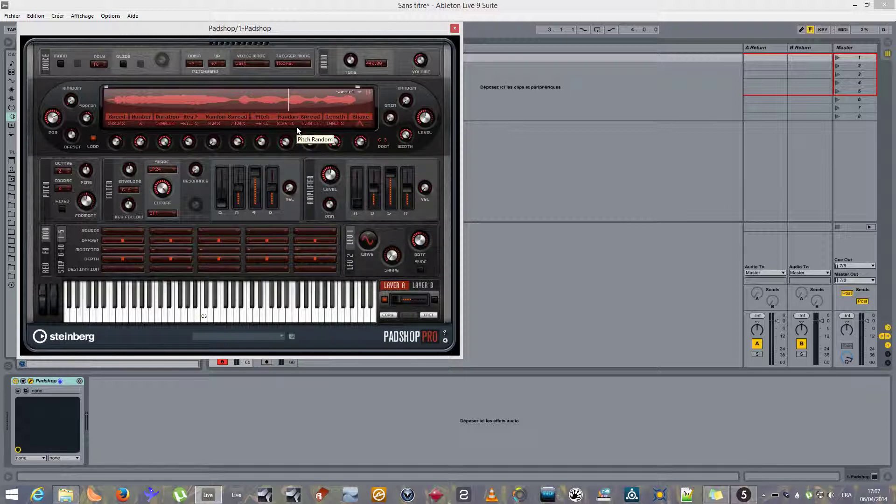
key(a)
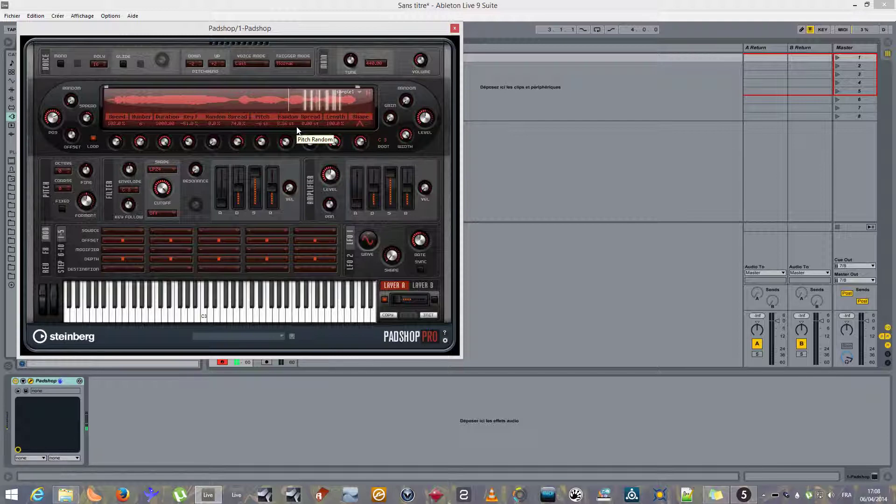
Narrow the sample range to a short section near the middle of the waveform and audition it
drag(108, 86, 241, 93)
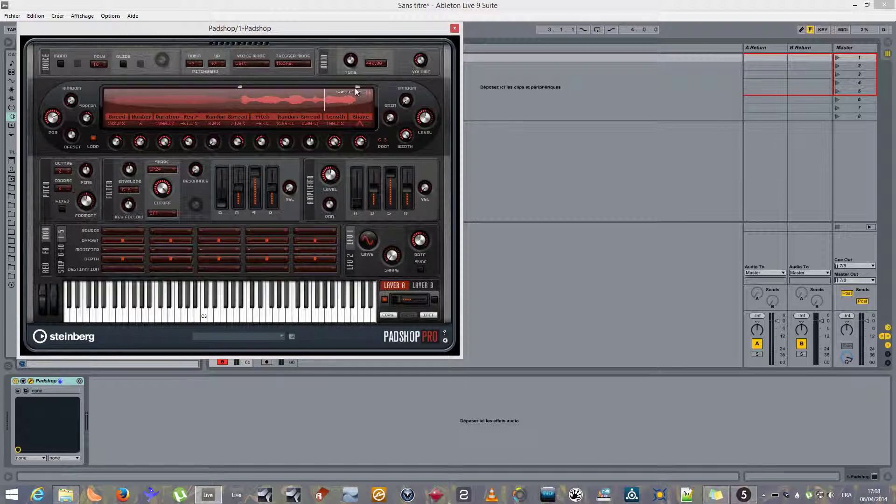
drag(357, 89, 339, 94)
key(q)
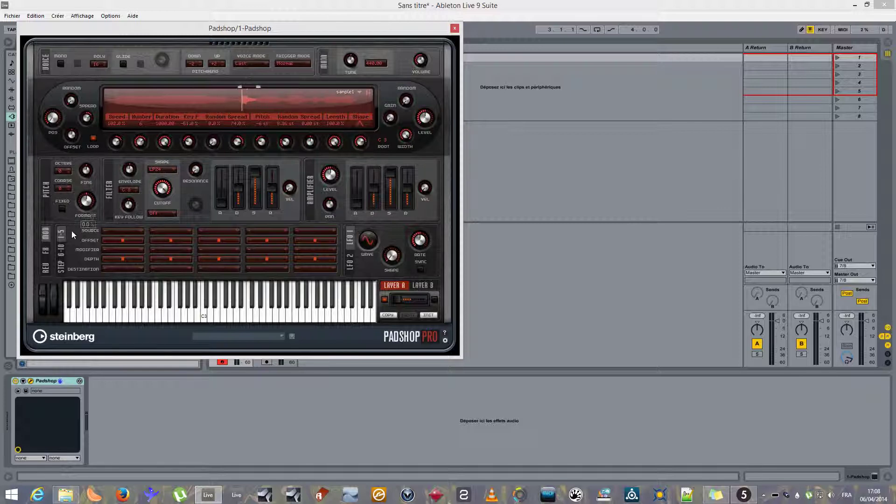
key(q)
Raise the grain number, audition the sound and lengthen the amplifier envelope's release time
drag(145, 135, 177, 102)
key(a)
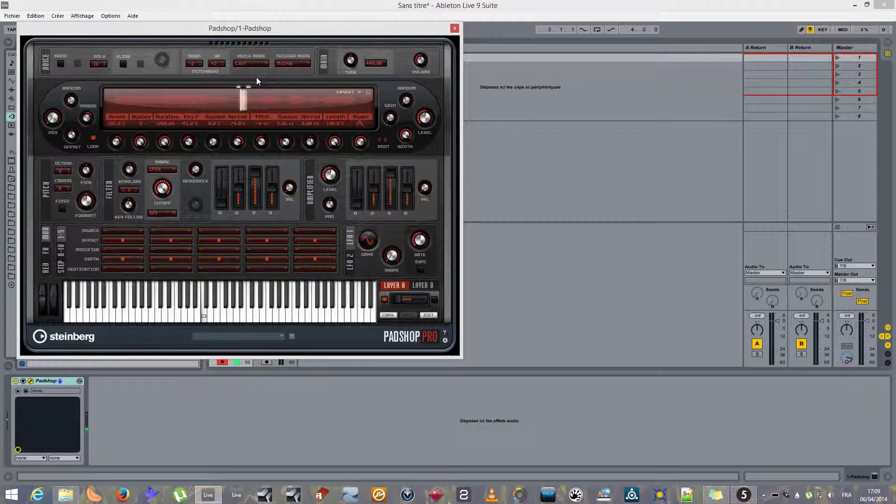
key(a)
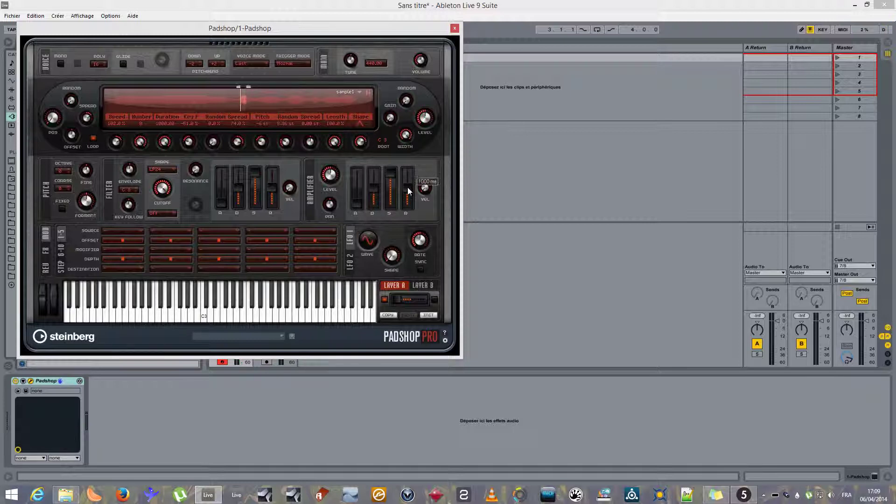
drag(408, 187, 407, 177)
Route Mod Wheel to Grain Speed with a positive depth in the first modulation slot
click(133, 228)
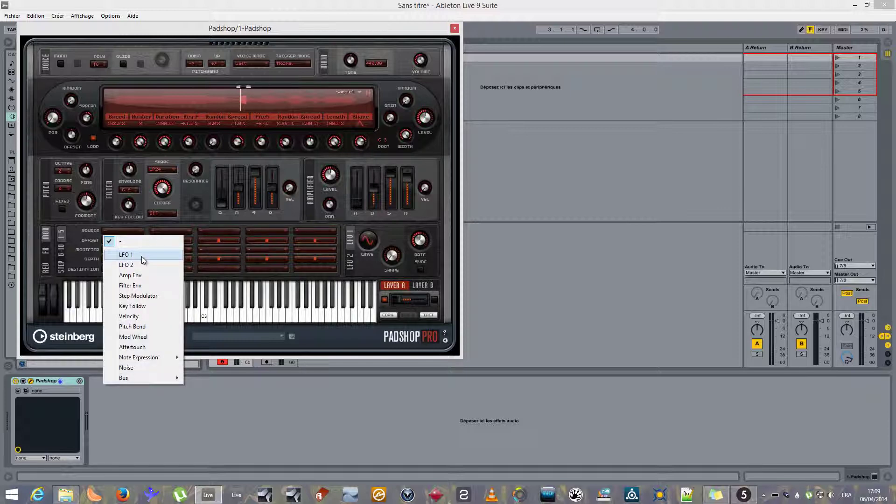
click(141, 256)
click(122, 232)
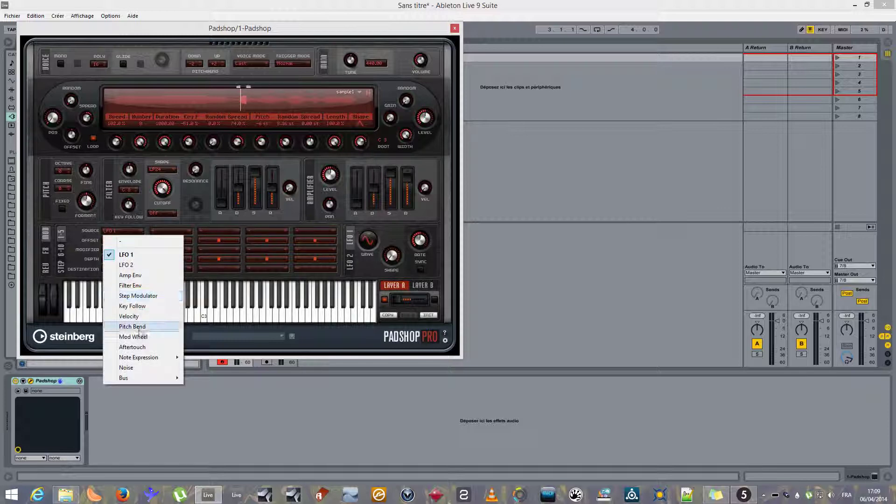
click(134, 336)
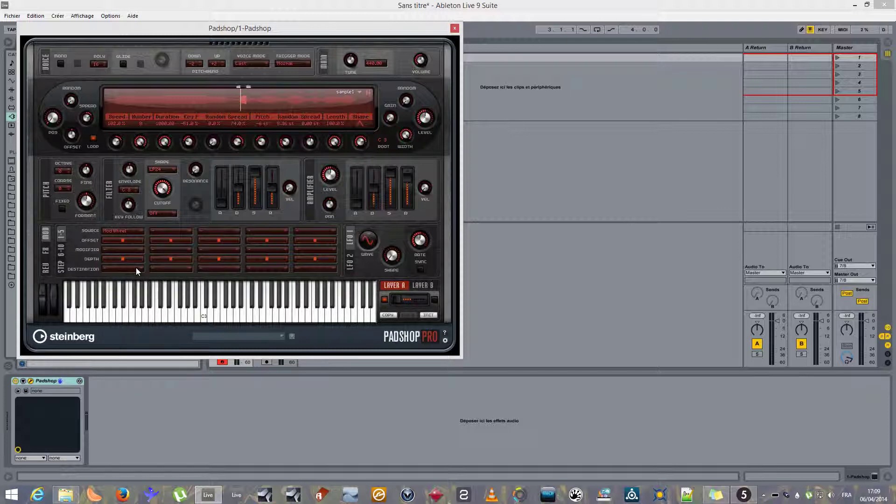
click(135, 269)
mouse_move(168, 374)
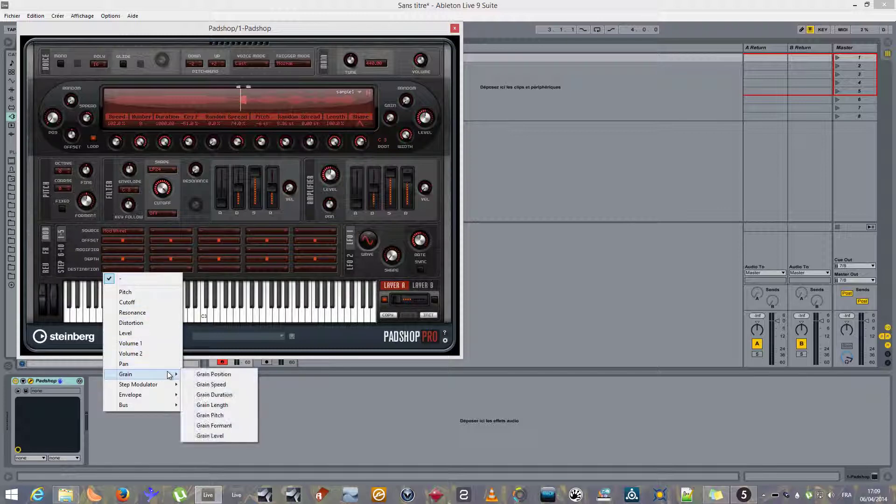
click(223, 385)
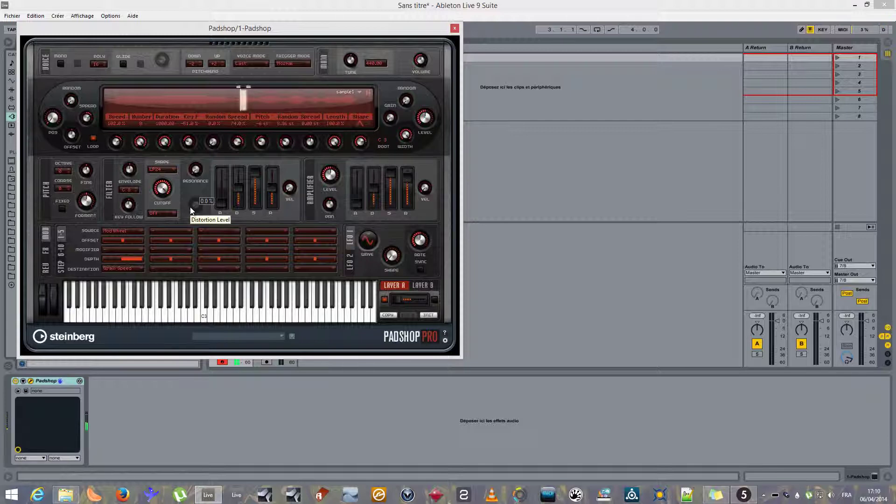
Change the first modulation slot's destination to Grain Duration
click(126, 270)
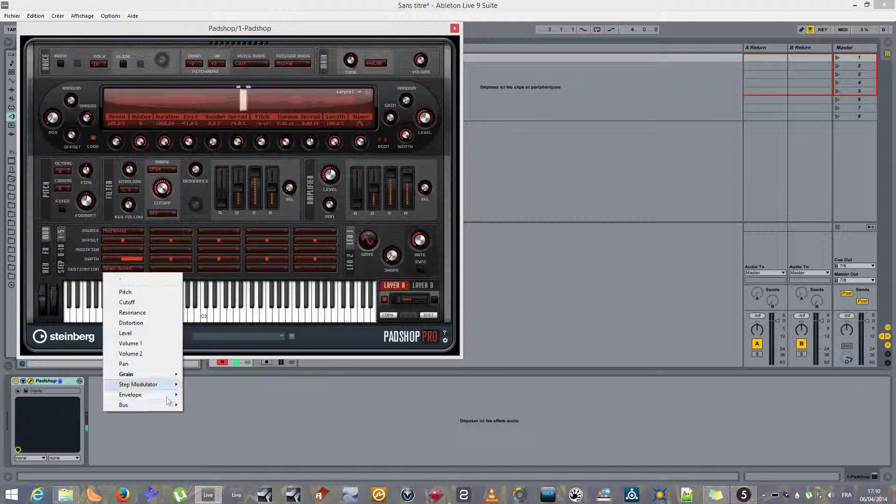
mouse_move(174, 376)
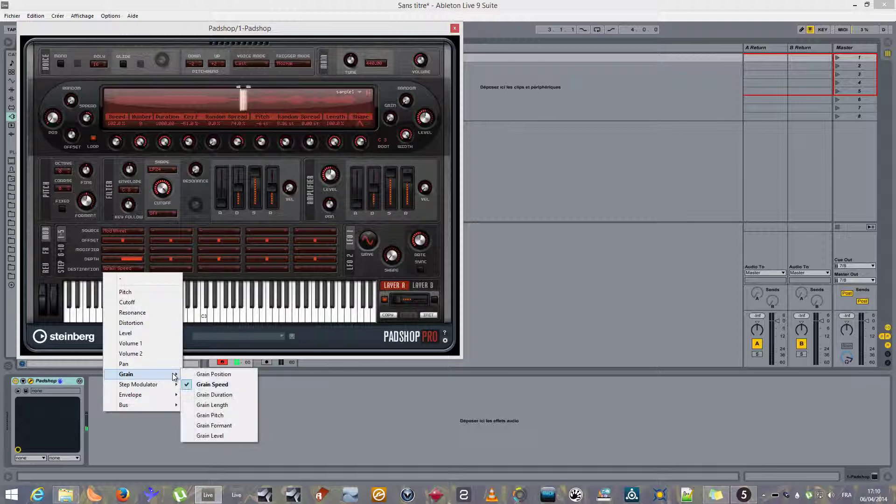
click(229, 395)
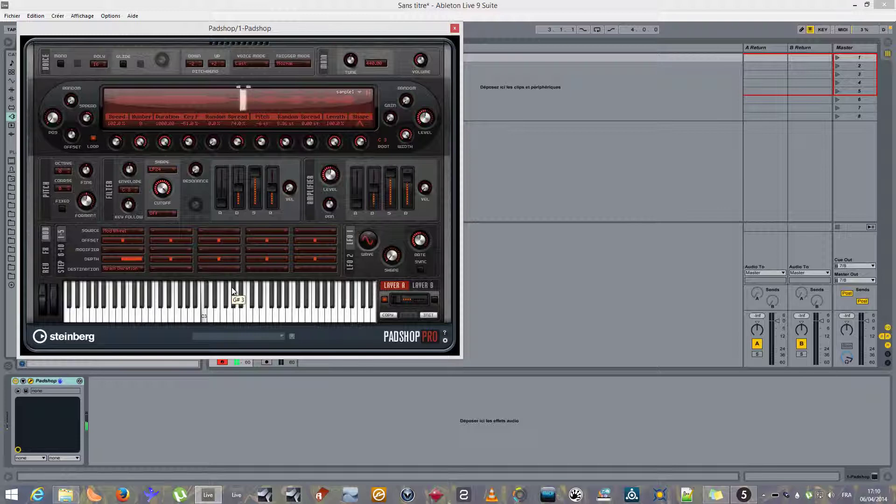
Change the first modulation slot's destination to Grain Length, then shorten the amplifier envelope's release and lengthen its decay
click(136, 269)
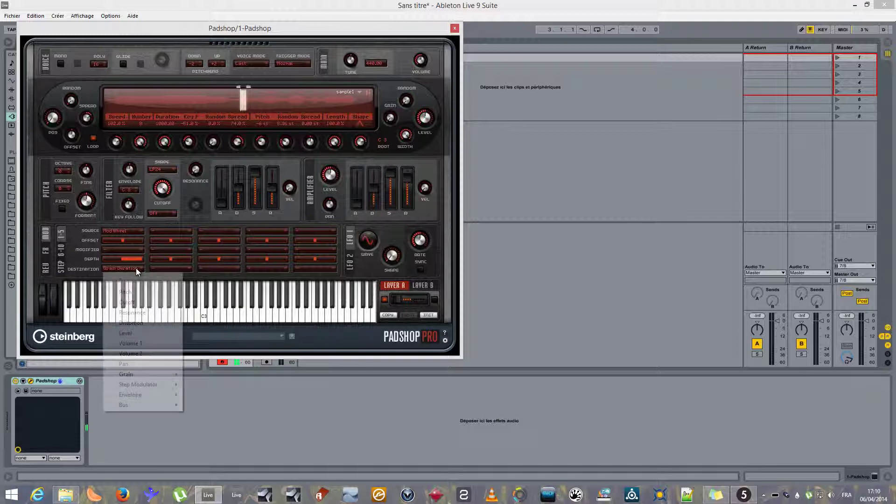
mouse_move(178, 375)
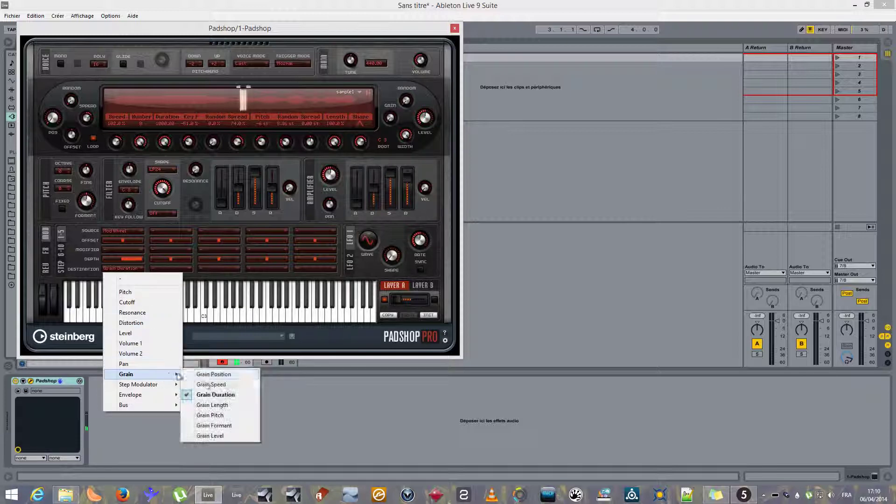
click(221, 405)
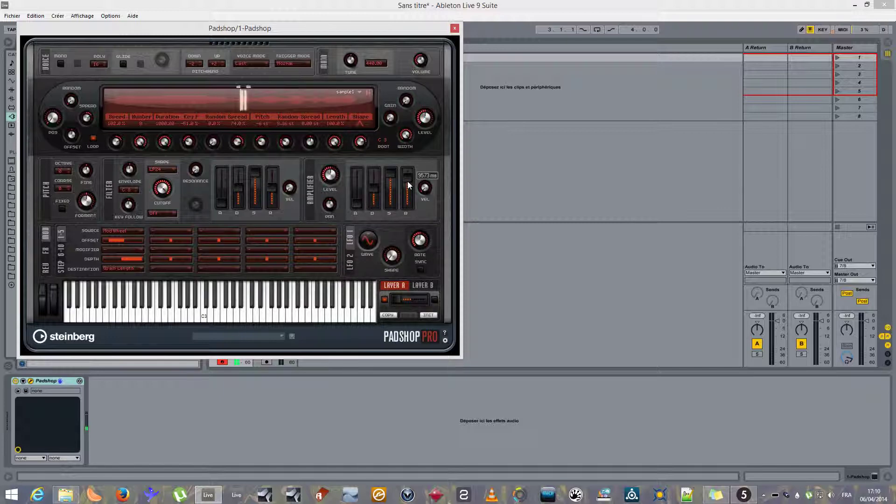
drag(408, 181, 408, 192)
drag(374, 188, 375, 183)
Load sample2.wav from the hannibal s02e05 folder into Layer B and narrow its range to the section right of the waveform's centre
click(422, 286)
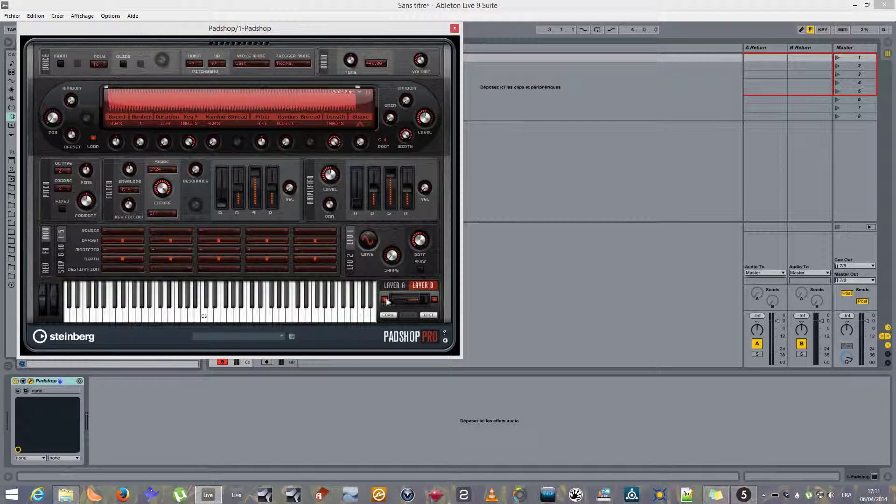
click(65, 493)
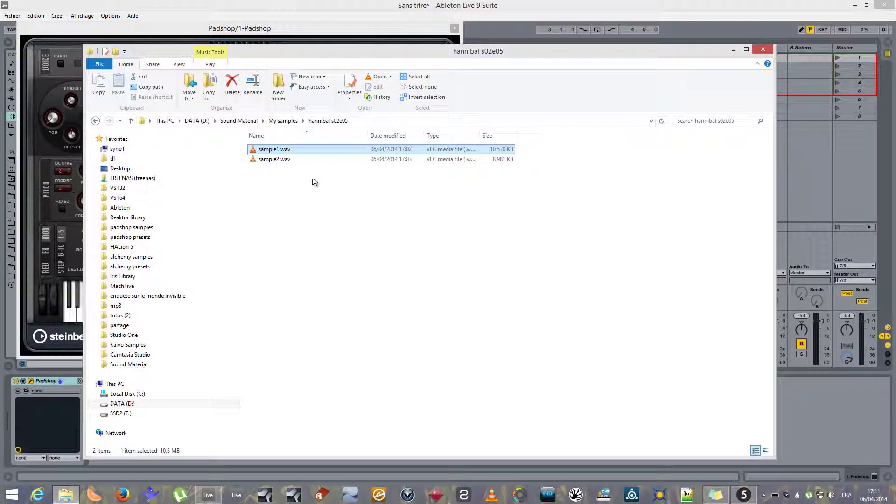
drag(274, 160, 254, 97)
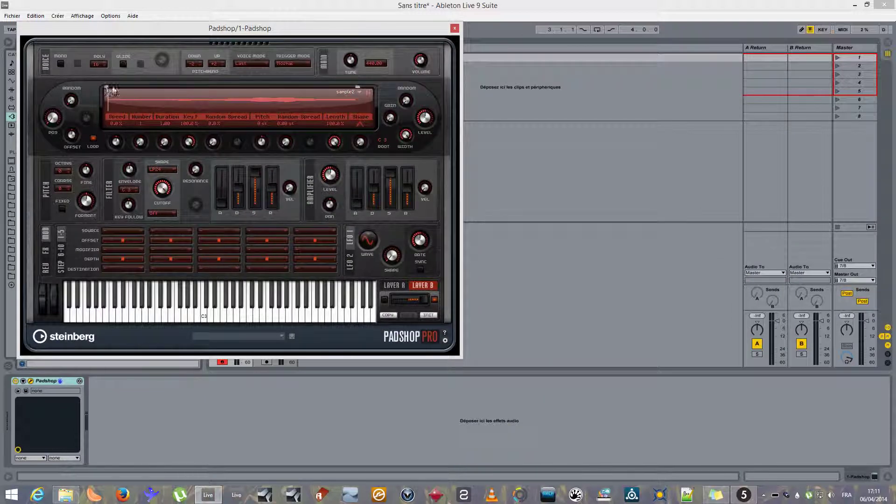
drag(108, 90, 222, 94)
drag(317, 94, 312, 95)
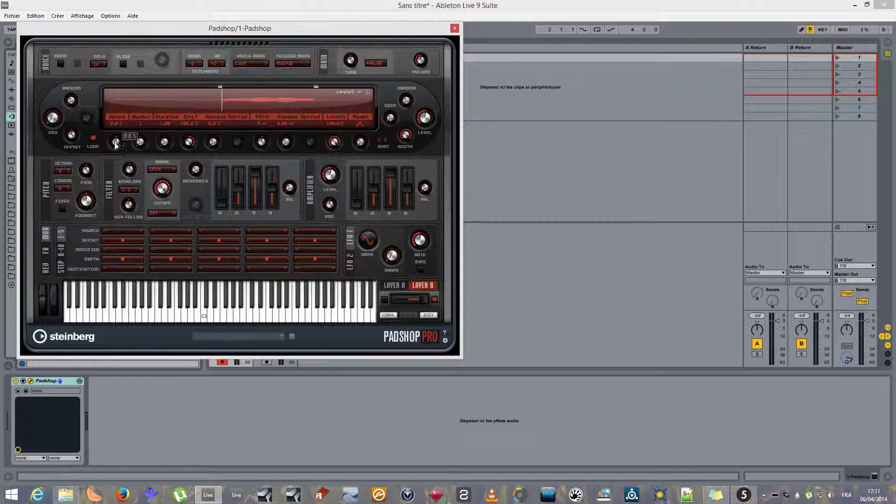
Raise Layer B's grain speed and duration while auditioning the sound, and set the grain shape to Blackman-Harris
drag(115, 142, 122, 135)
drag(180, 126, 194, 99)
key(a)
drag(167, 143, 171, 133)
click(360, 121)
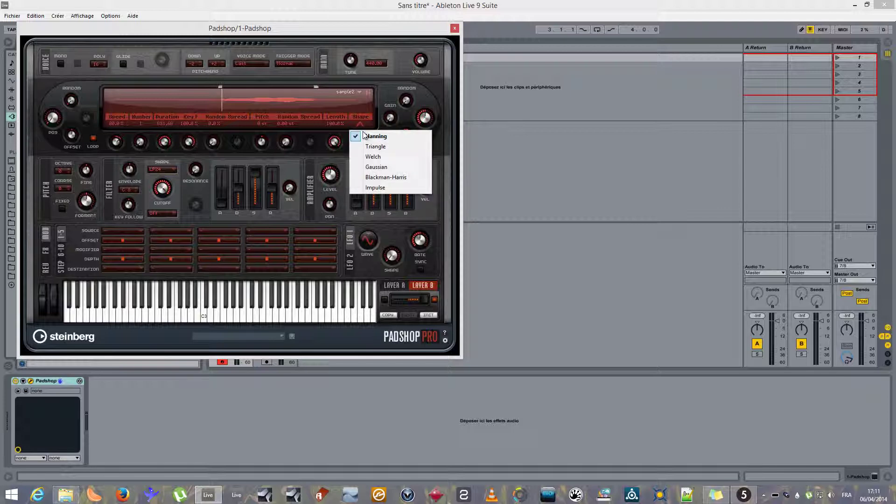
click(375, 177)
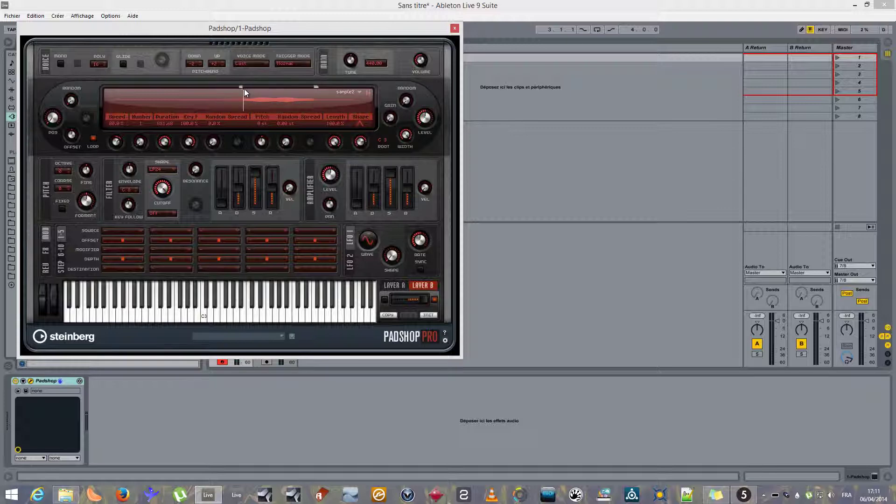
Tighten Layer B's sample range further, raise the grain number and audition the result
drag(244, 89, 251, 89)
mouse_move(52, 120)
drag(141, 139, 188, 108)
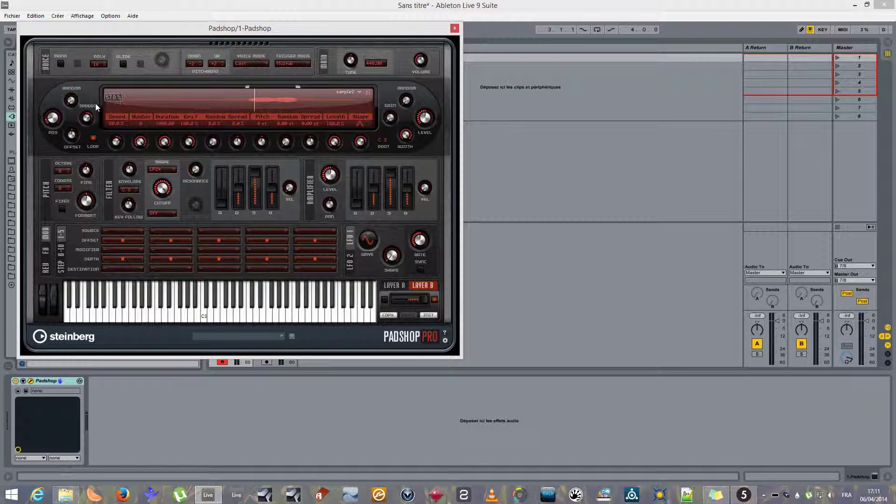
key(q)
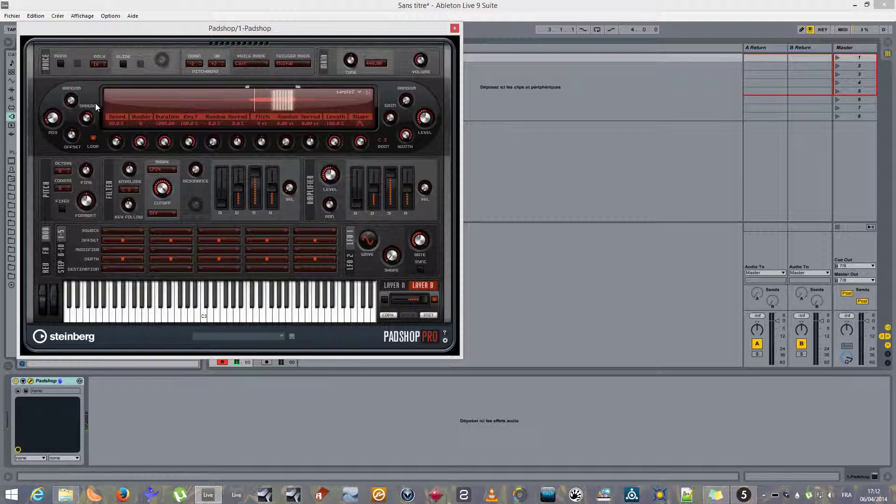
Route Pitch Bend to Grain Position in Layer B's first modulation slot
click(128, 228)
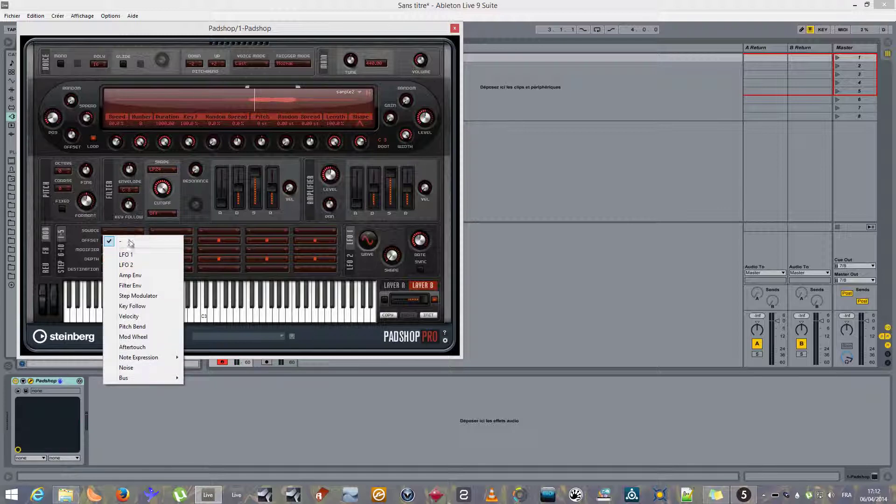
click(150, 328)
click(125, 269)
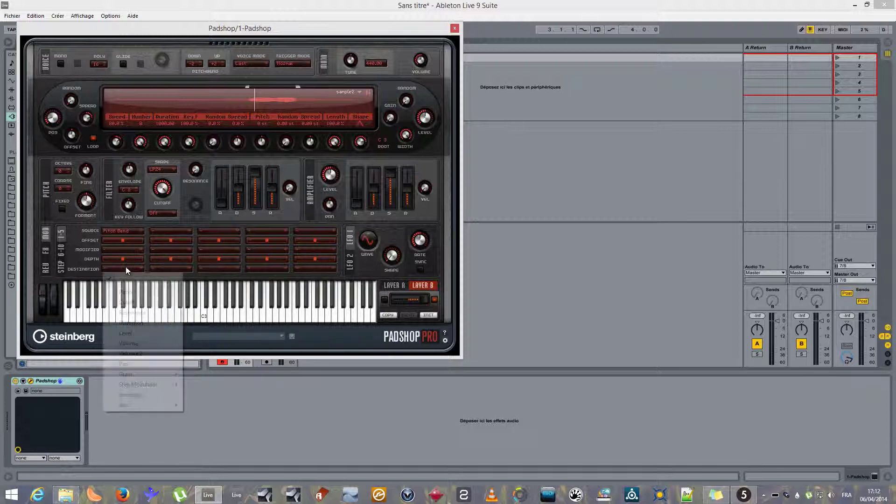
mouse_move(168, 375)
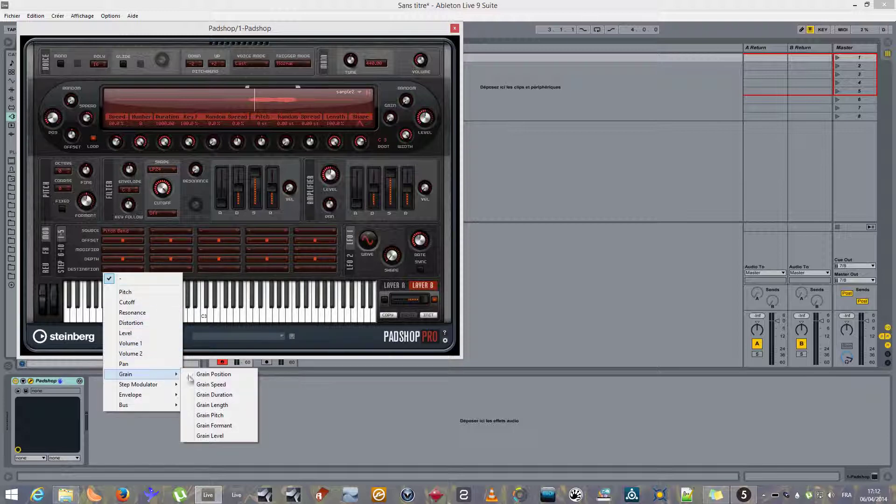
click(227, 374)
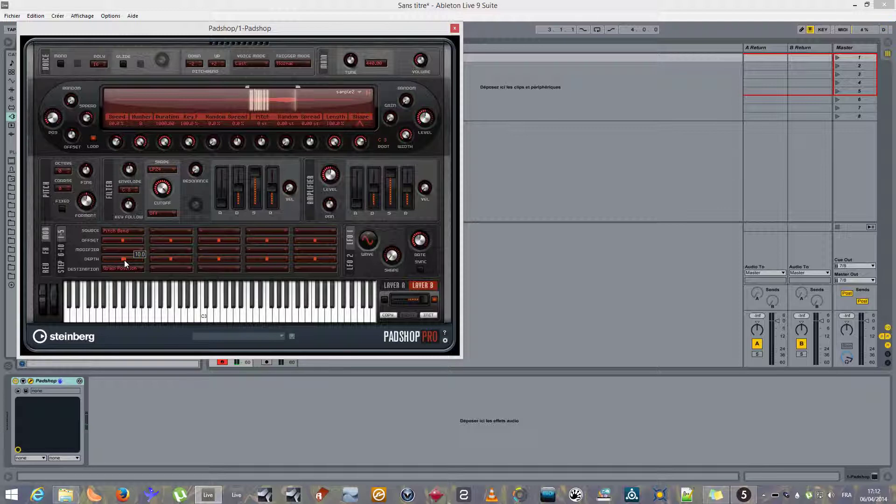
Change Layer B's first modulation source to LFO 1 with a triangle wave and increase the modulation depth
click(122, 231)
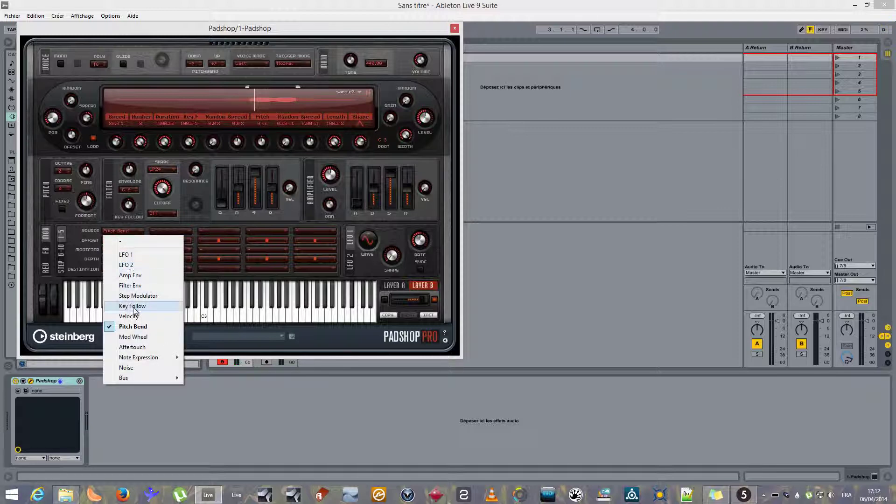
click(123, 254)
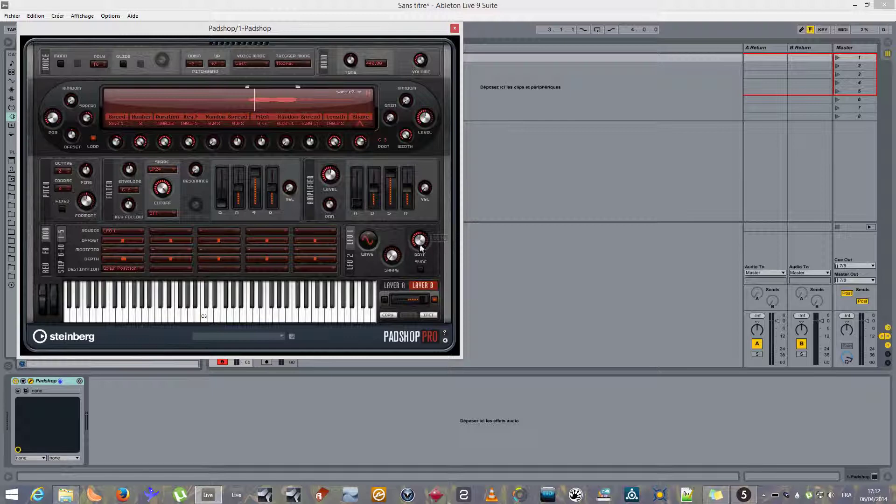
click(368, 239)
click(387, 272)
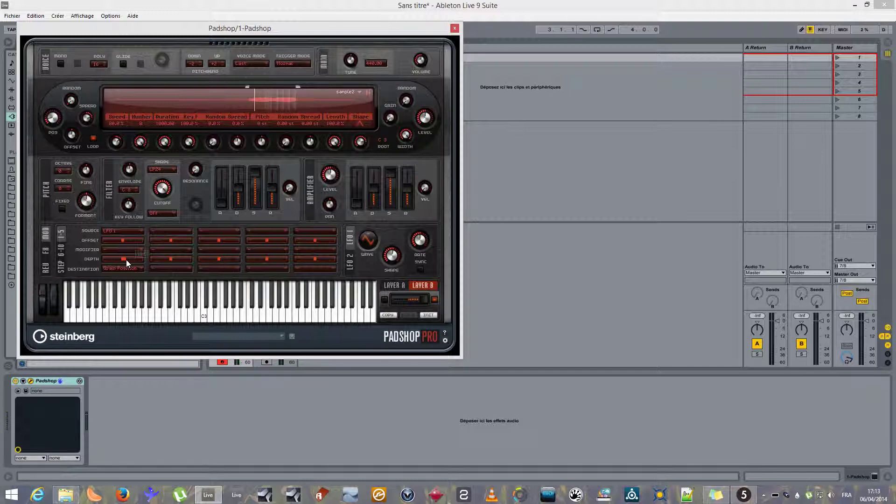
drag(126, 259, 127, 259)
Balance the layer mix midway between Layer A and Layer B and close the Padshop window
drag(424, 299, 412, 299)
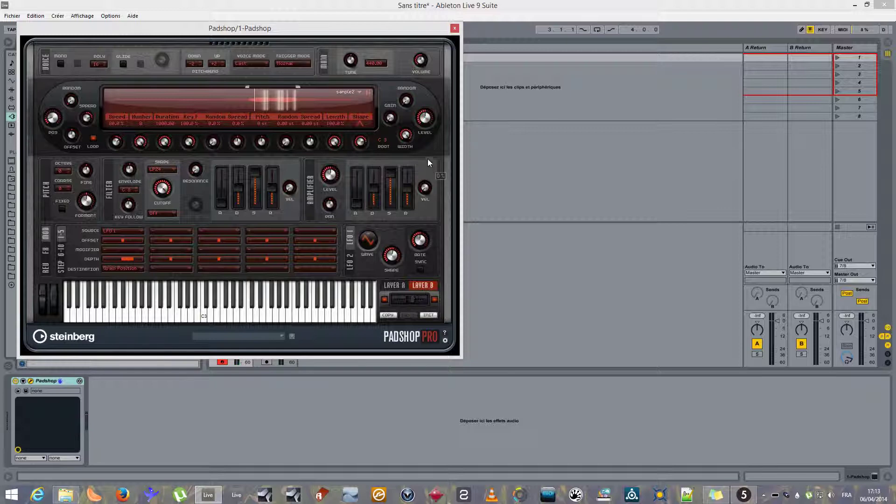
click(455, 29)
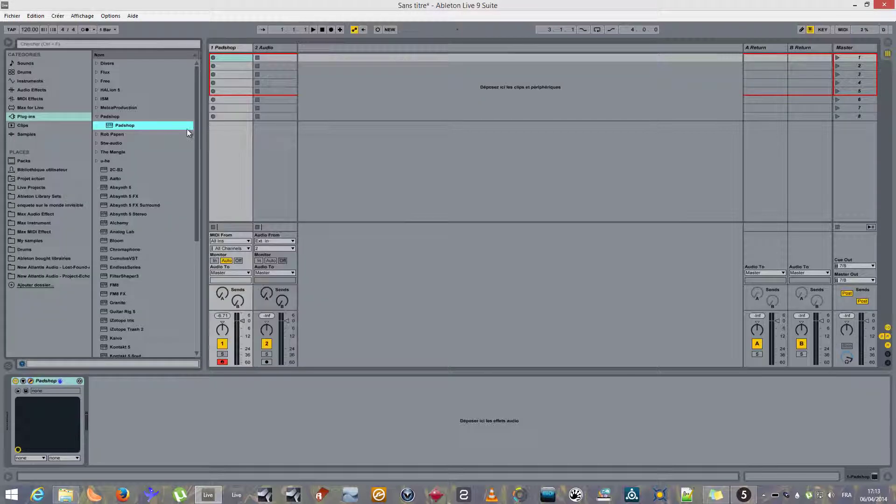
Add the Grain Delay audio effect after Padshop on the first track
click(37, 88)
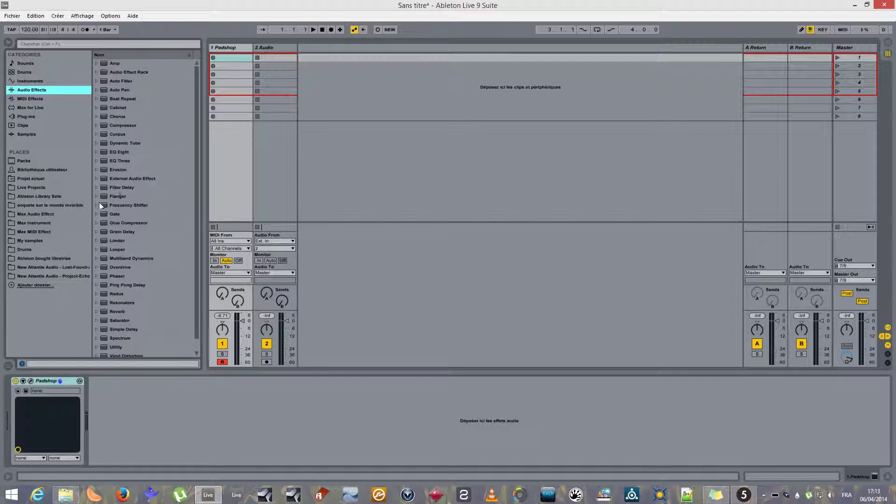
click(97, 232)
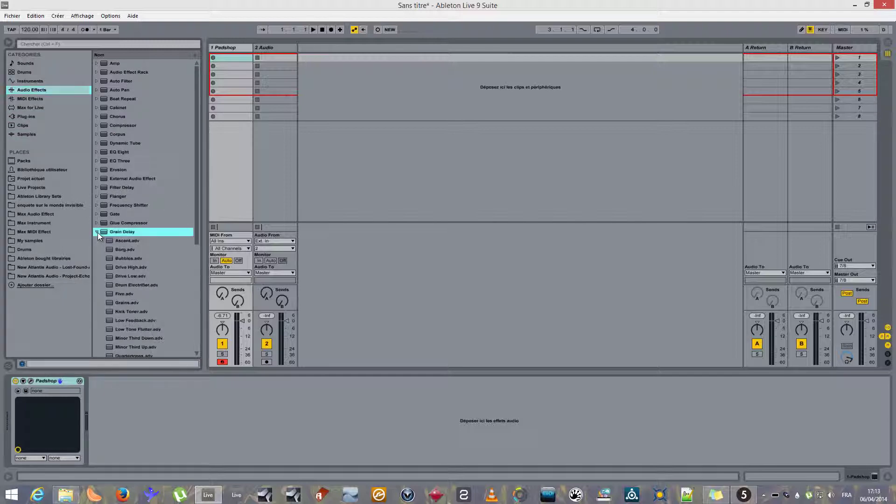
drag(129, 231, 185, 405)
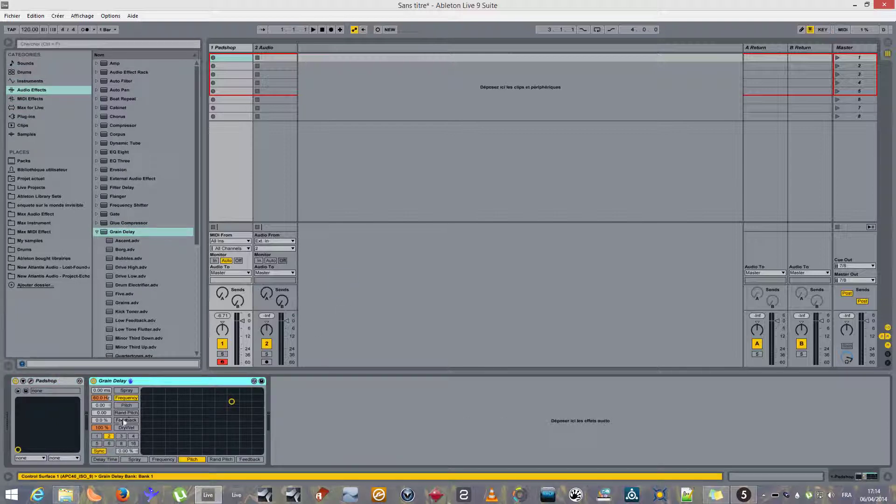
Set Grain Delay's feedback to 50 % and assign Feedback to the vertical axis of its X-Y controller
drag(103, 422, 102, 399)
click(164, 381)
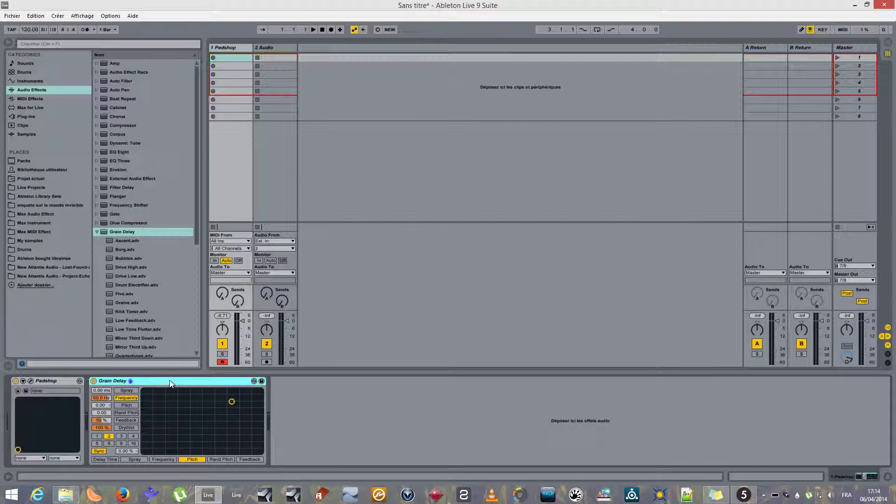
click(127, 421)
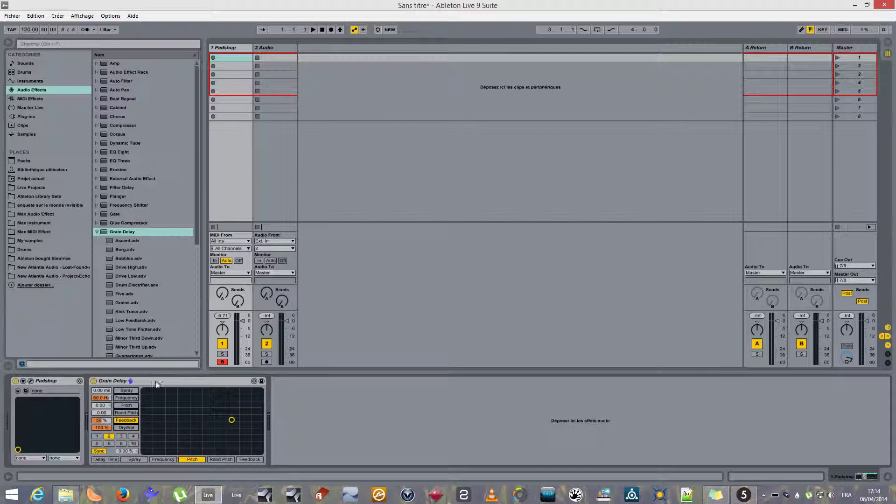
MIDI-map Grain Delay's Feedback to CC 74 and its Pitch to CC 71
click(842, 30)
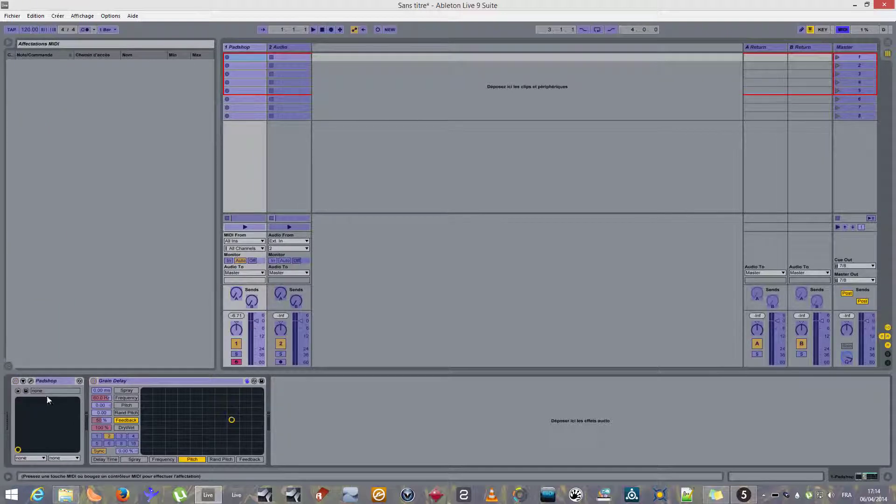
click(102, 420)
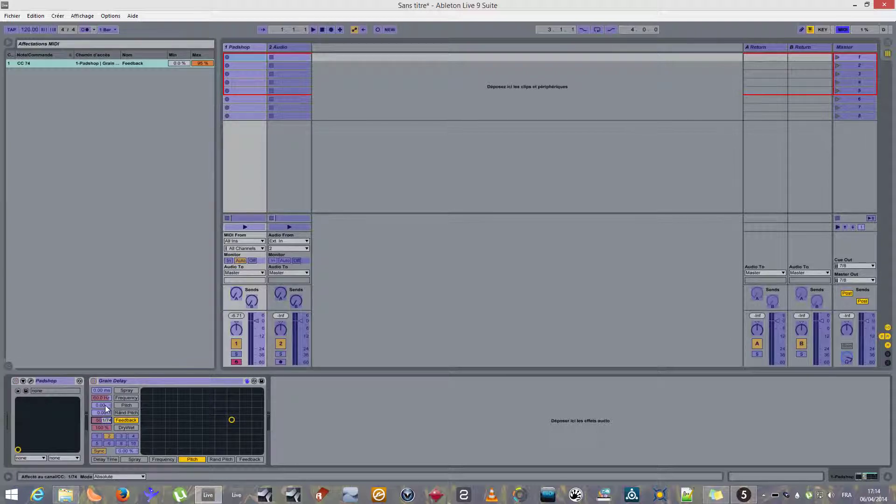
click(105, 405)
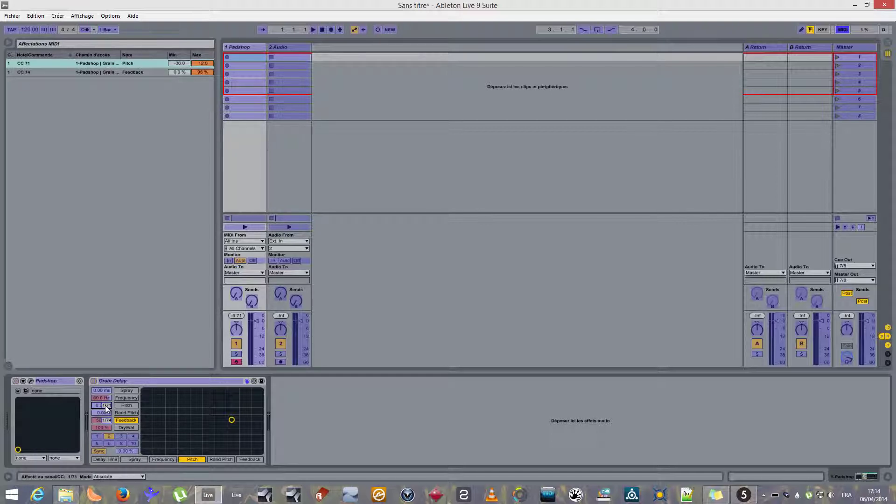
click(842, 30)
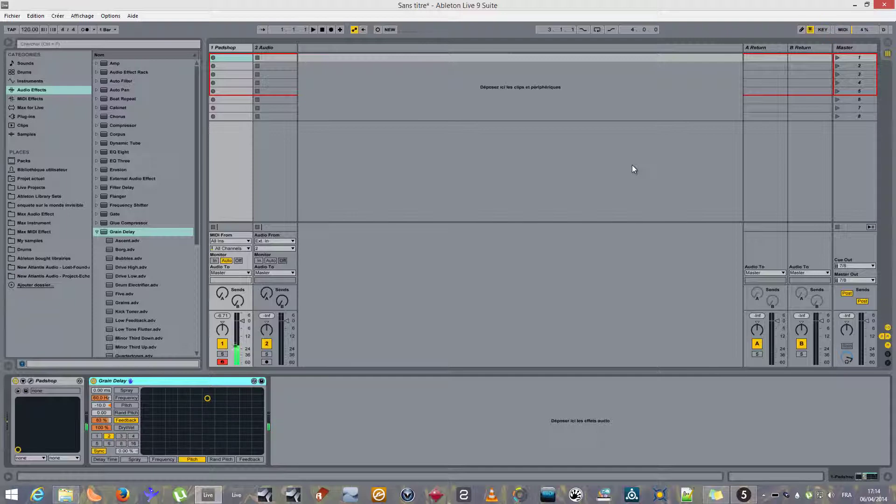
Add the ValhallaUberMod plug-in after Grain Delay on the Padshop track
click(54, 117)
scroll(187, 227, down, 7)
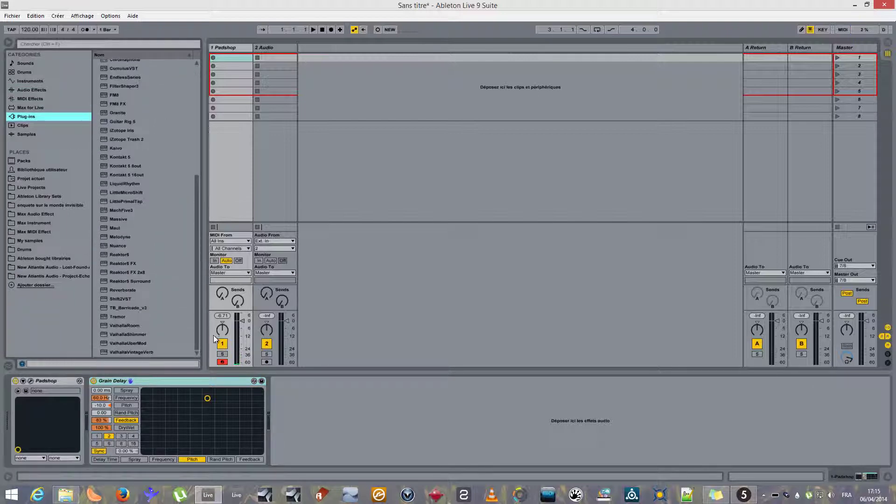
click(151, 380)
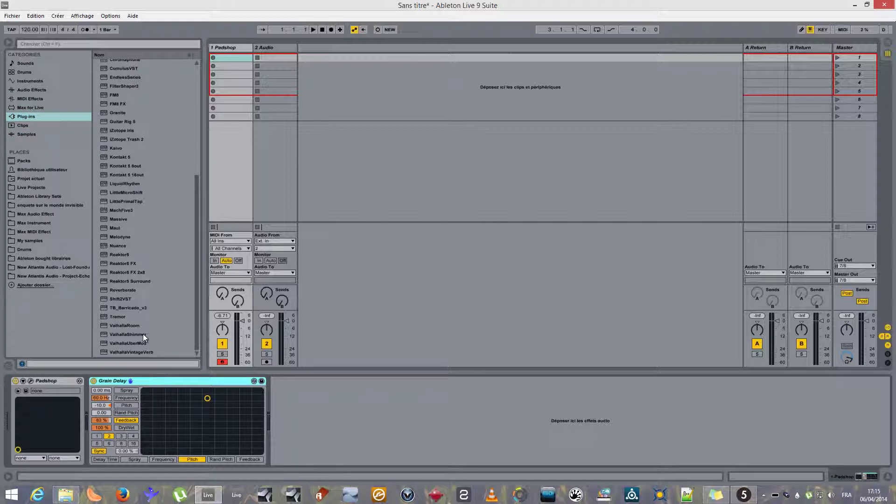
drag(134, 347, 379, 421)
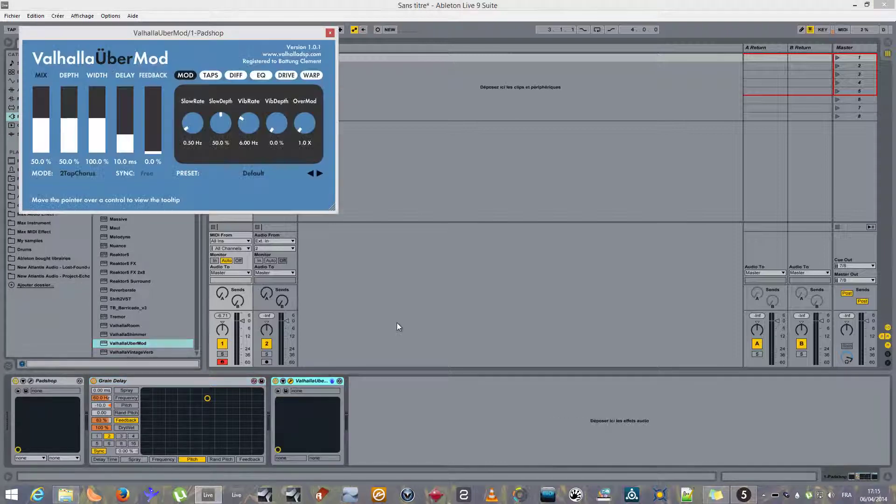
Load the Endless Echoes preset from the UberMod_SS user presets in ValhallaUberMod
click(254, 172)
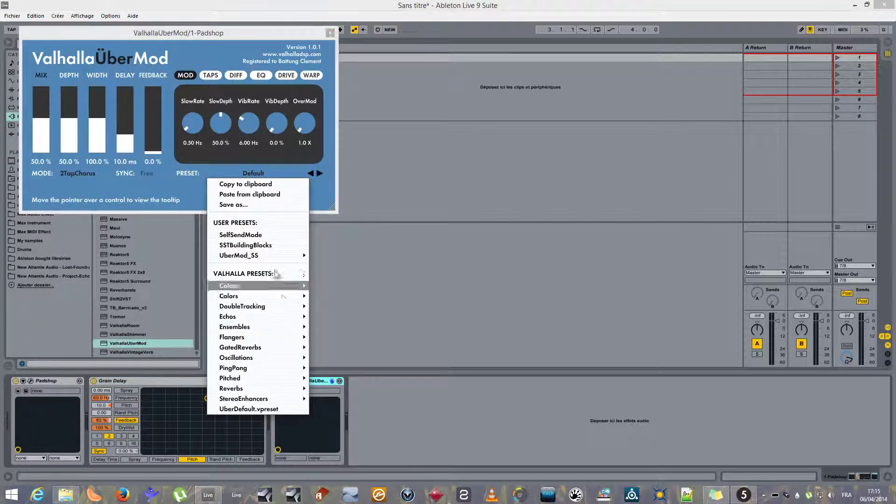
mouse_move(279, 255)
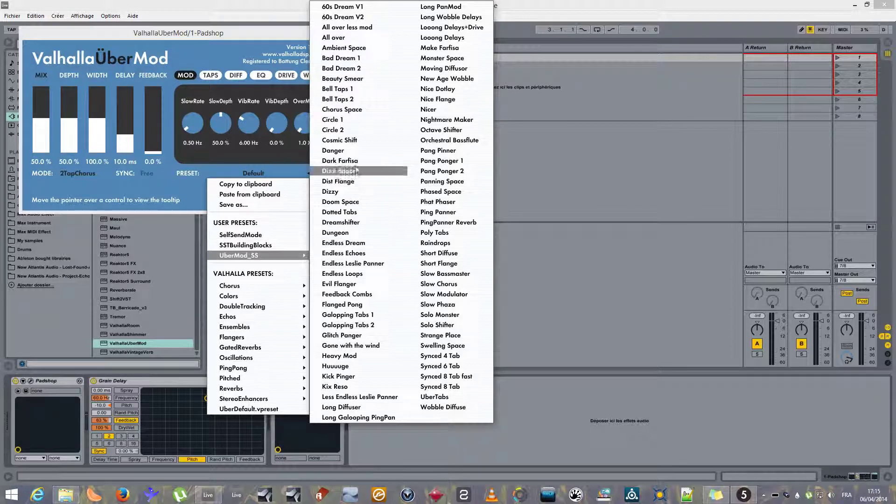
click(363, 254)
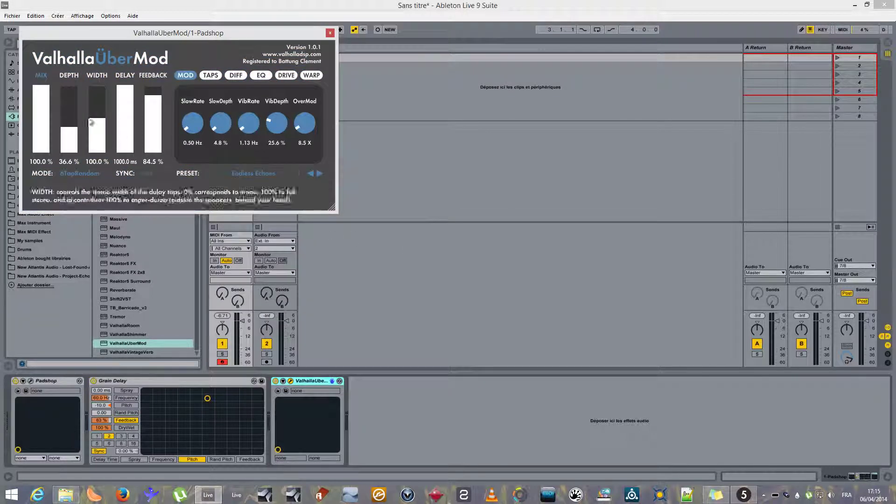
Delete Grain Delay from the Padshop track, set ValhallaUberMod's mix to 27.5 %, and close its editor
click(46, 107)
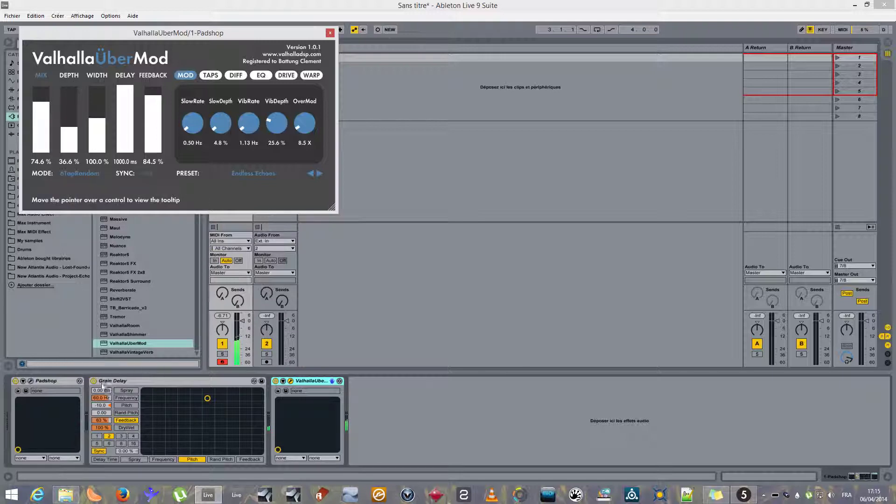
right_click(169, 382)
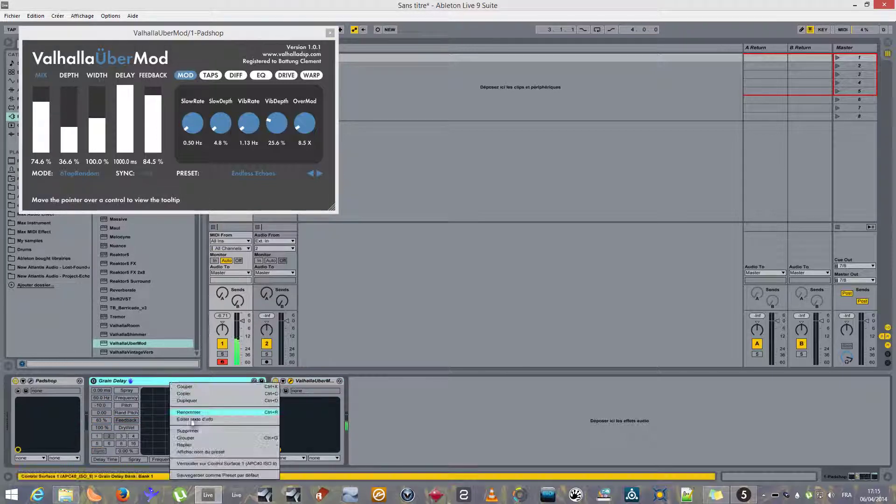
click(187, 431)
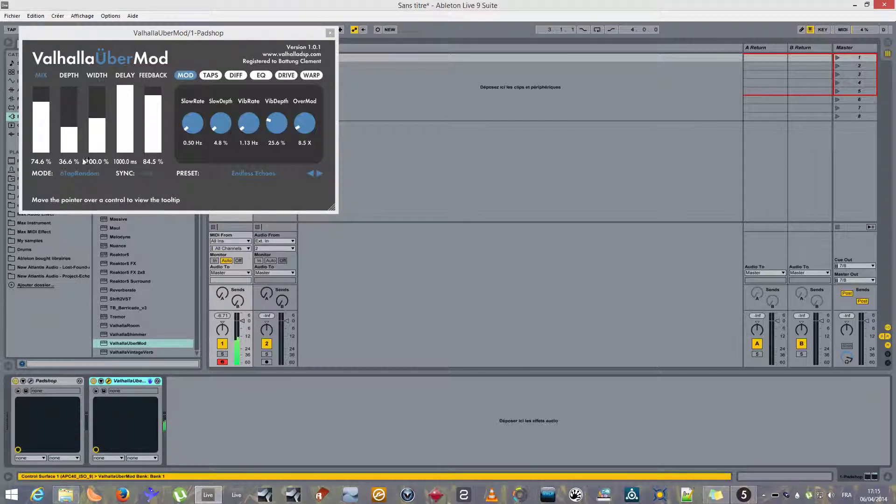
click(43, 135)
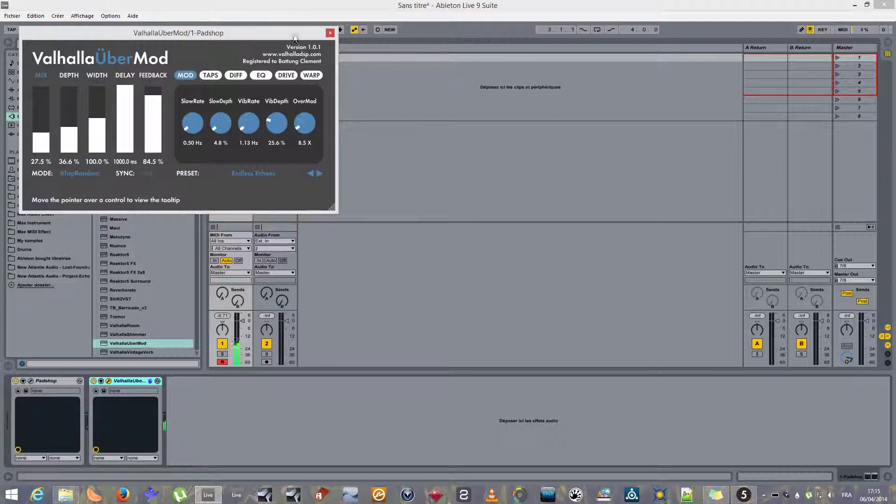
click(331, 34)
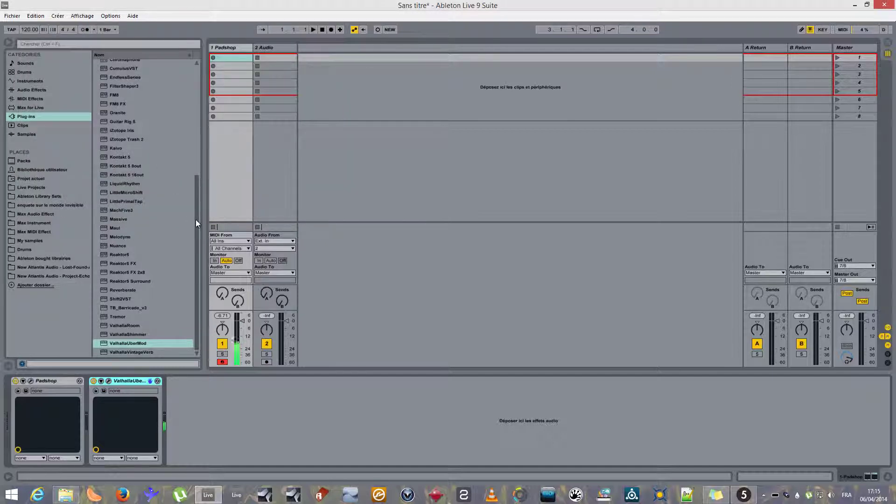
Add the LittlePrimalTap plug-in to return track A
drag(196, 223, 199, 85)
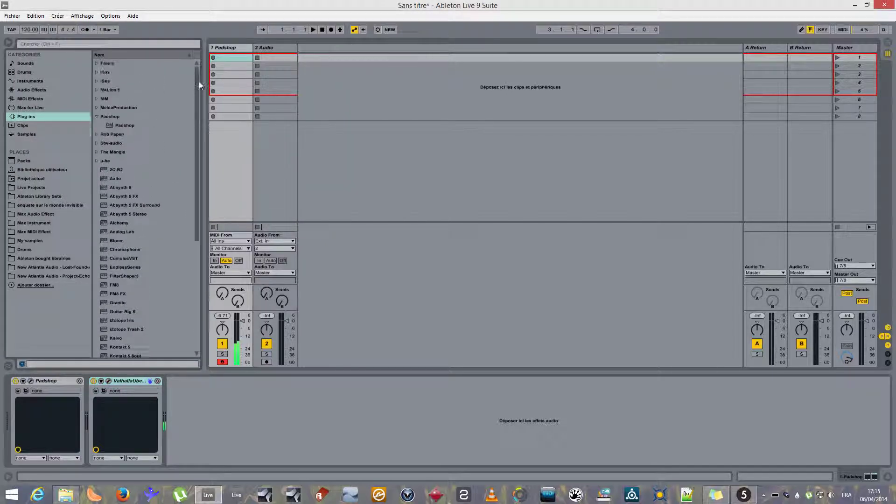
click(96, 116)
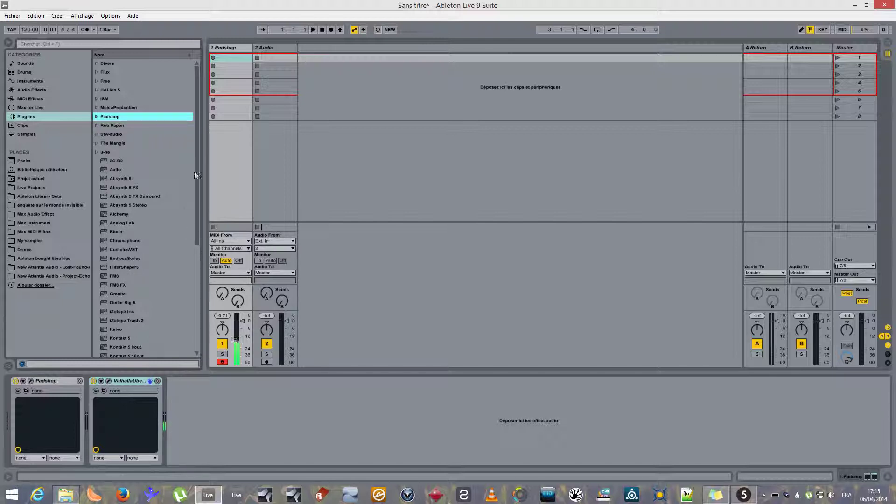
drag(194, 171, 192, 235)
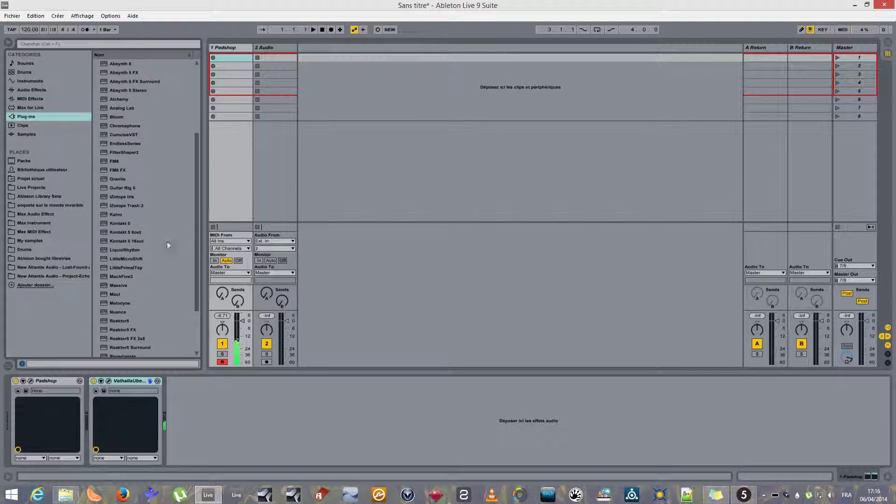
click(133, 269)
drag(771, 55, 771, 56)
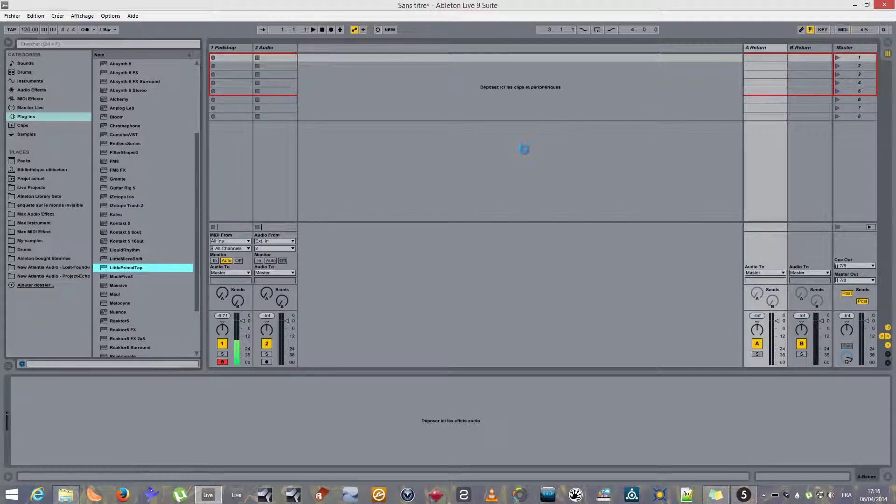
Load the Feedback Looper 4x preset in LittlePrimalTap and close its editor
click(129, 54)
mouse_move(91, 115)
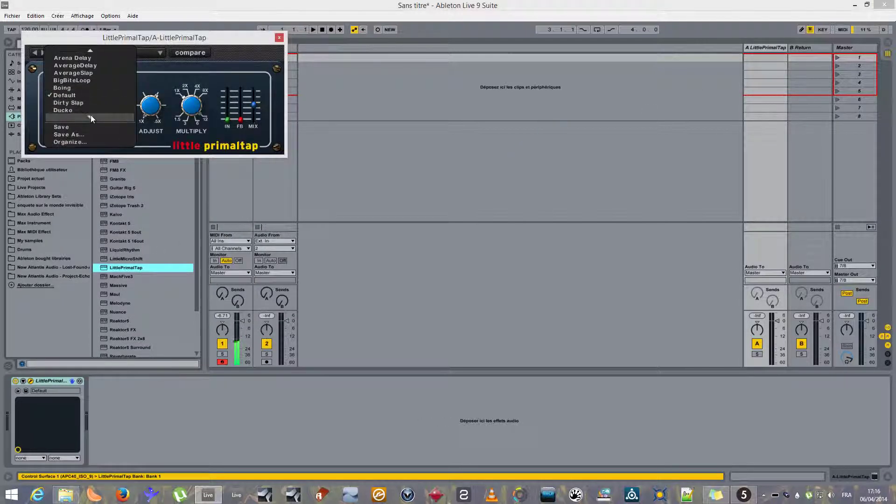
click(109, 95)
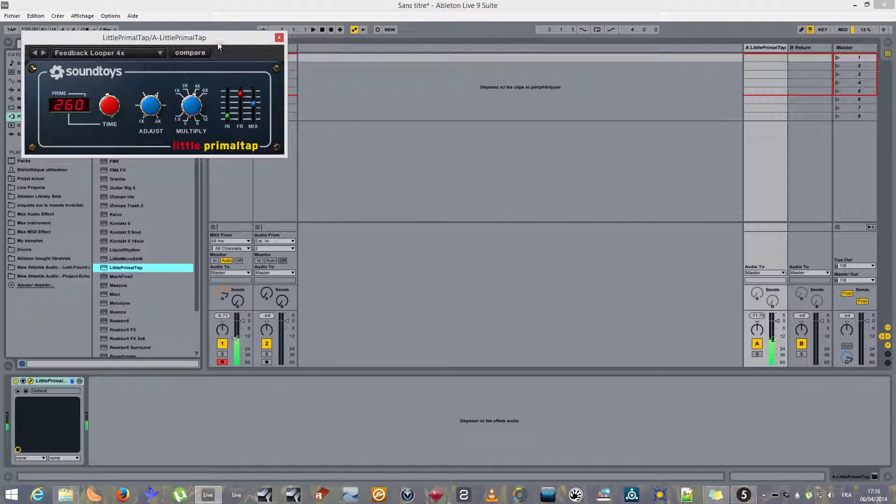
drag(208, 41, 522, 38)
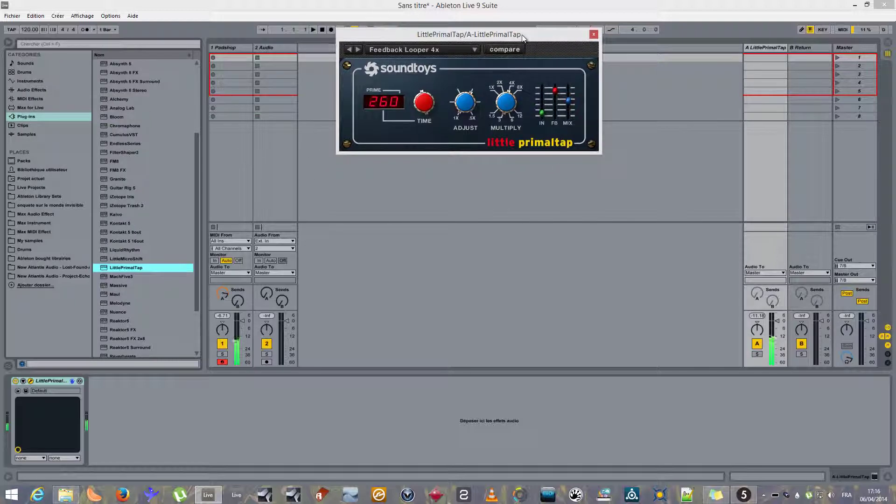
click(594, 35)
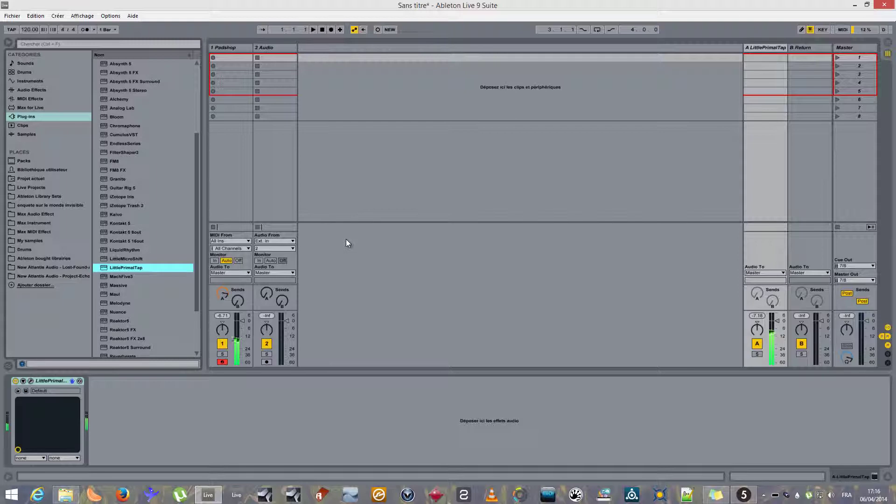
In Padshop, adjust Layer A's sample start and end markers and narrow Layer B's sample range to a short section past the middle
click(230, 46)
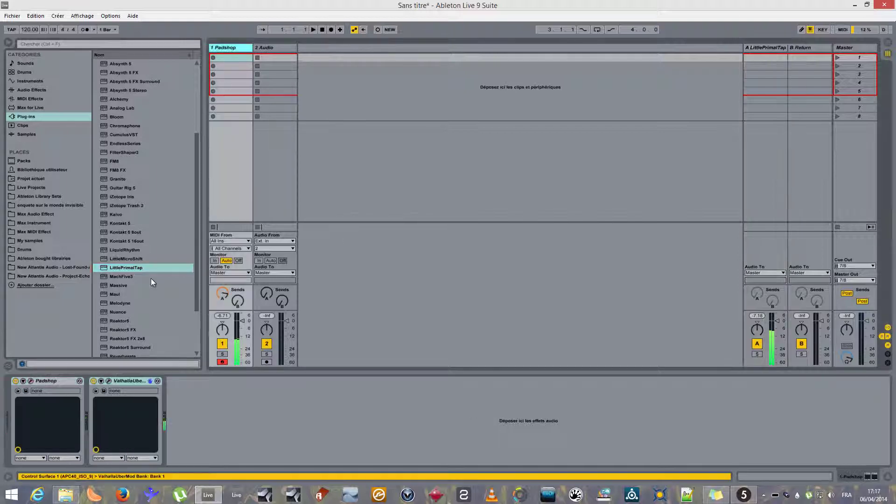
click(30, 381)
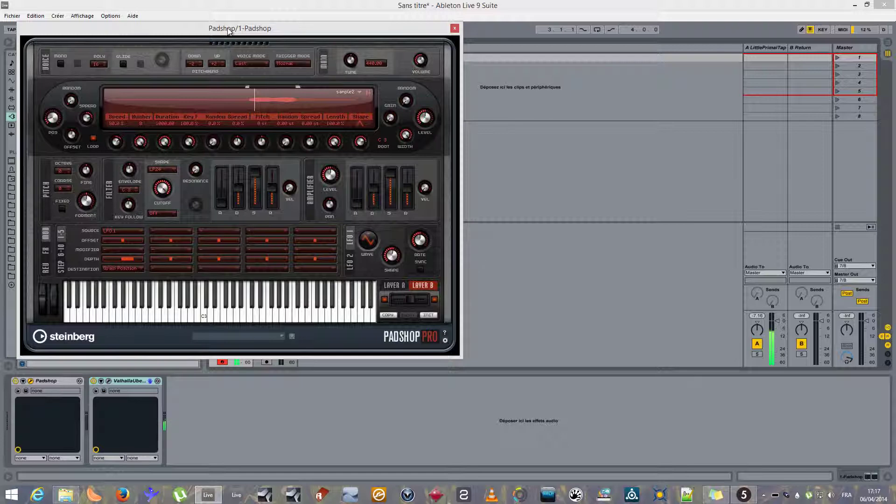
drag(229, 31, 413, 58)
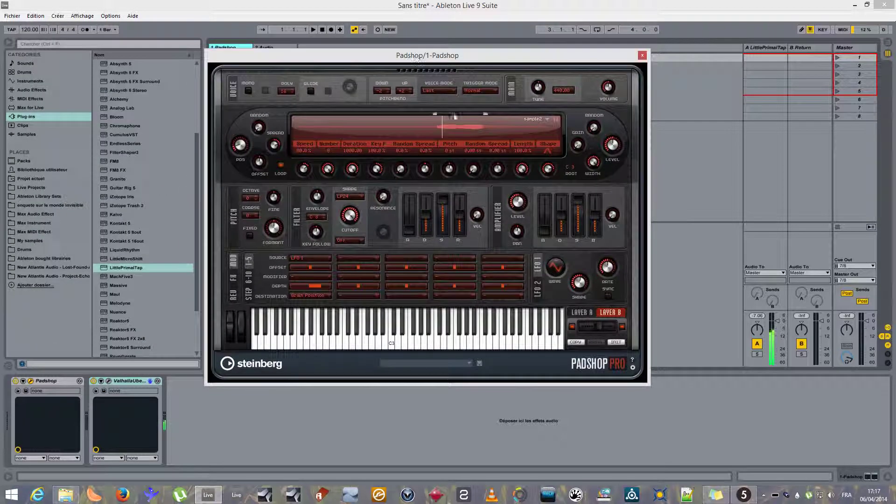
click(584, 313)
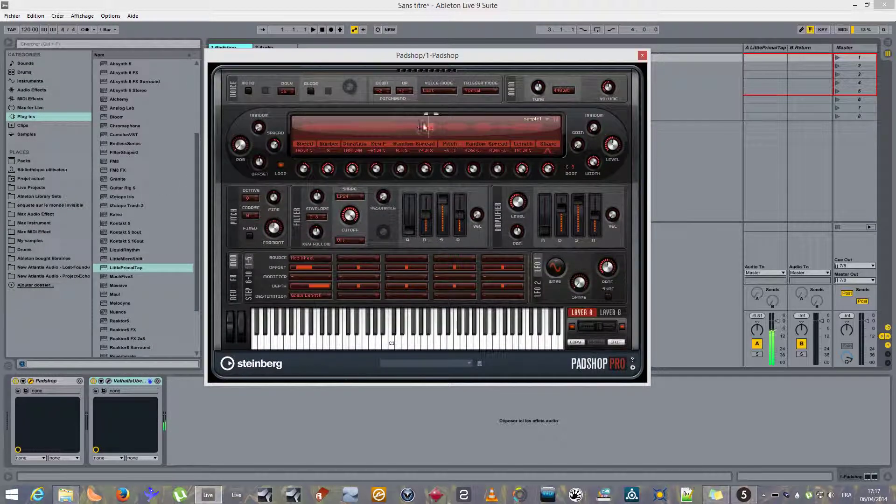
drag(437, 115, 394, 118)
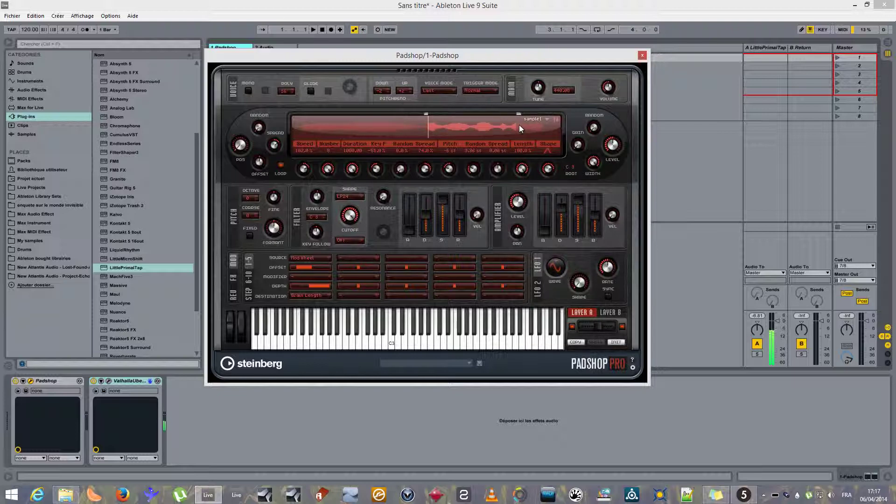
drag(428, 114, 494, 120)
click(609, 312)
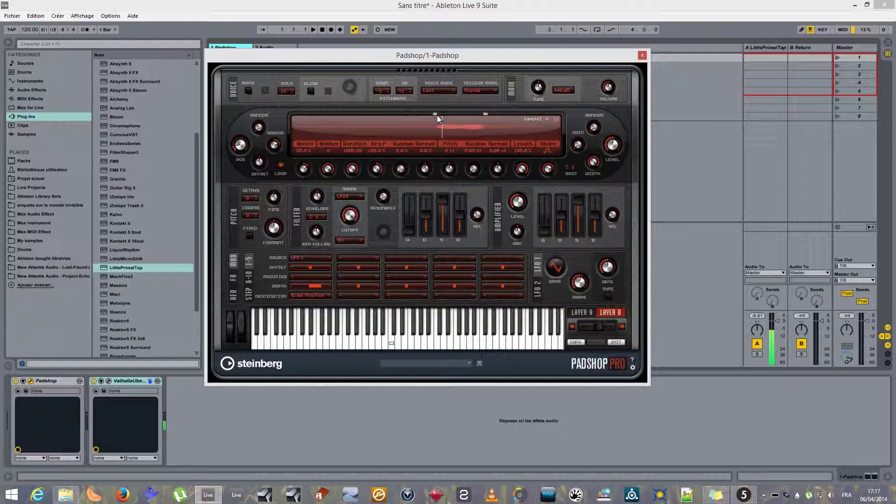
drag(446, 114, 447, 114)
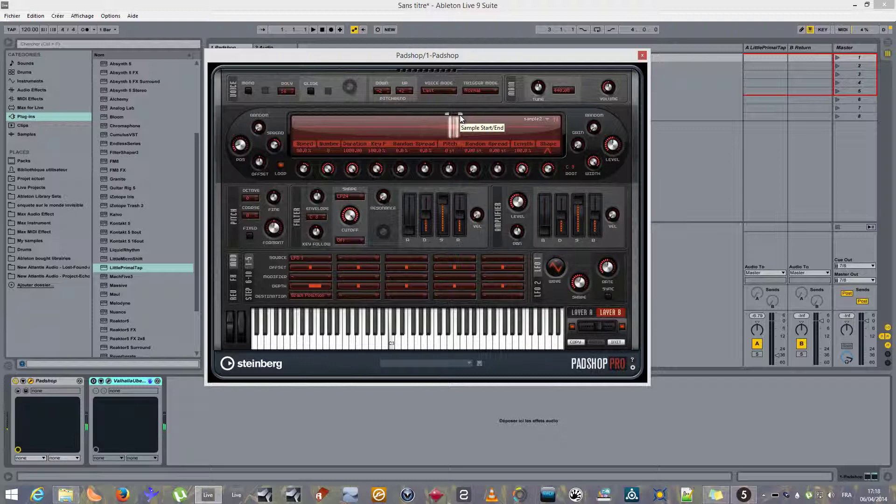
Reopen the ValhallaUberMod editor on the Padshop track and set its mix to 4.2 %
click(109, 381)
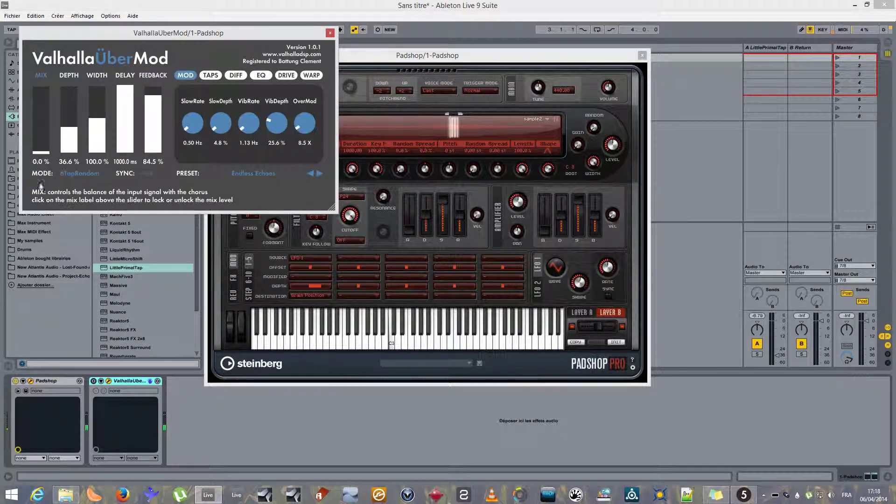
click(264, 175)
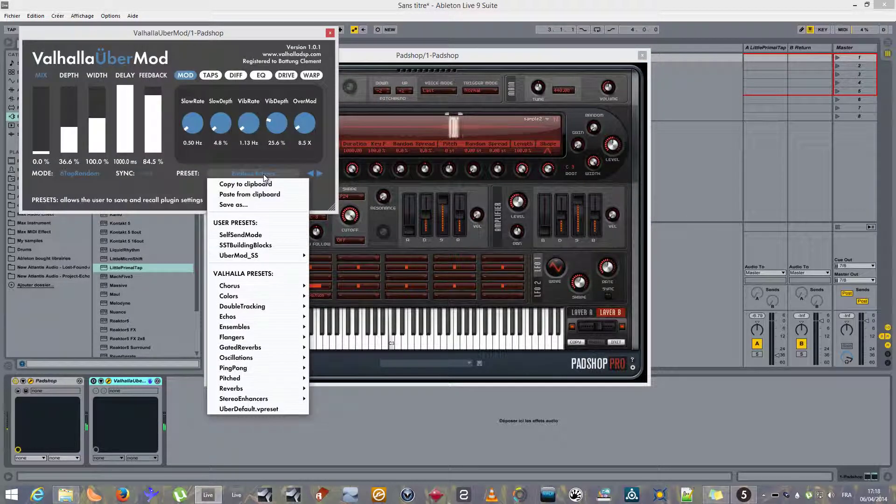
click(167, 192)
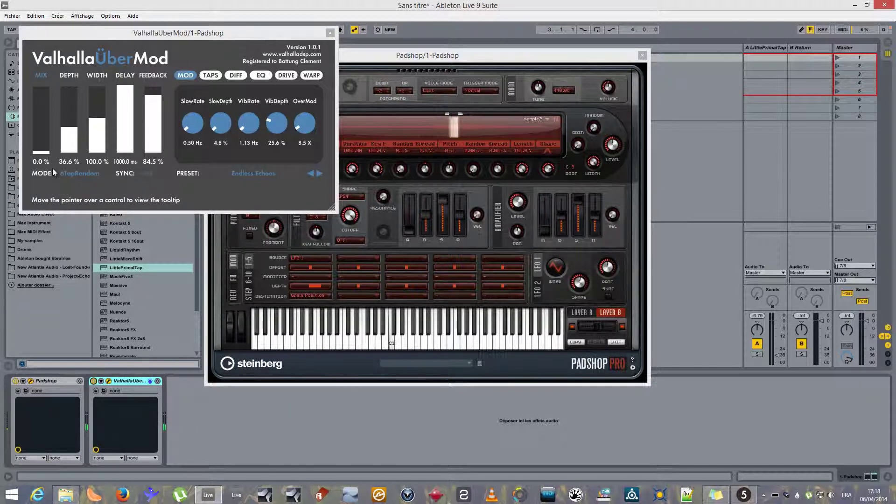
drag(45, 158, 46, 154)
Try the Feedback Combs preset from the UberMod_SS user presets with the mix at 3.5 %
click(253, 173)
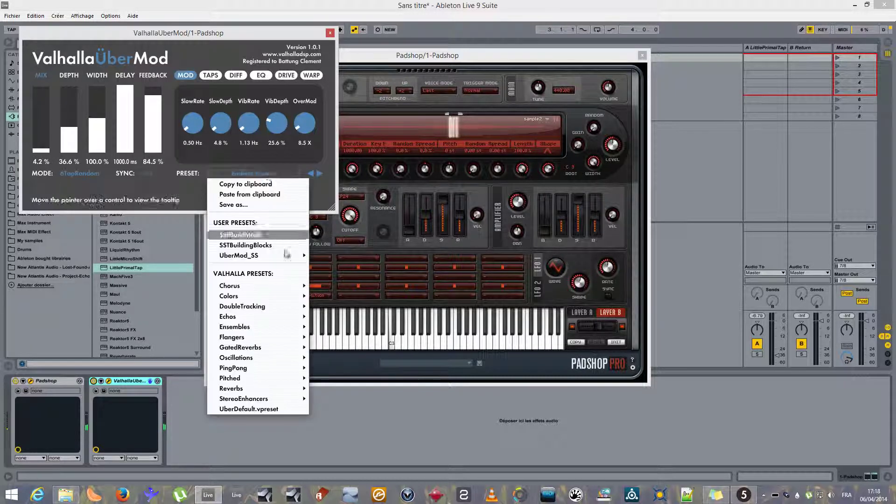
mouse_move(297, 317)
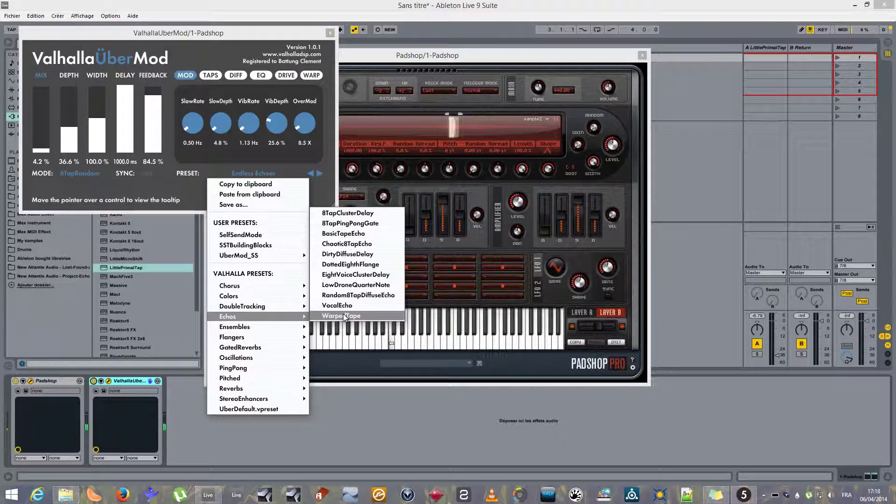
mouse_move(287, 255)
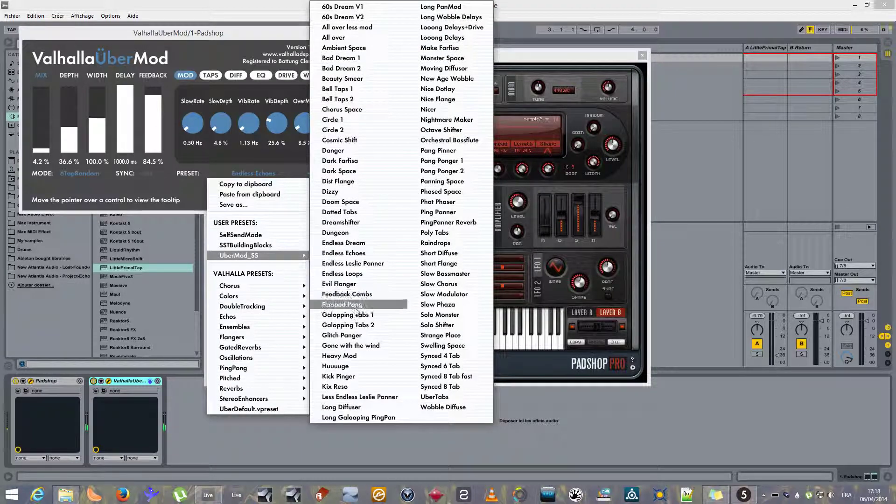
click(355, 295)
drag(43, 131, 48, 151)
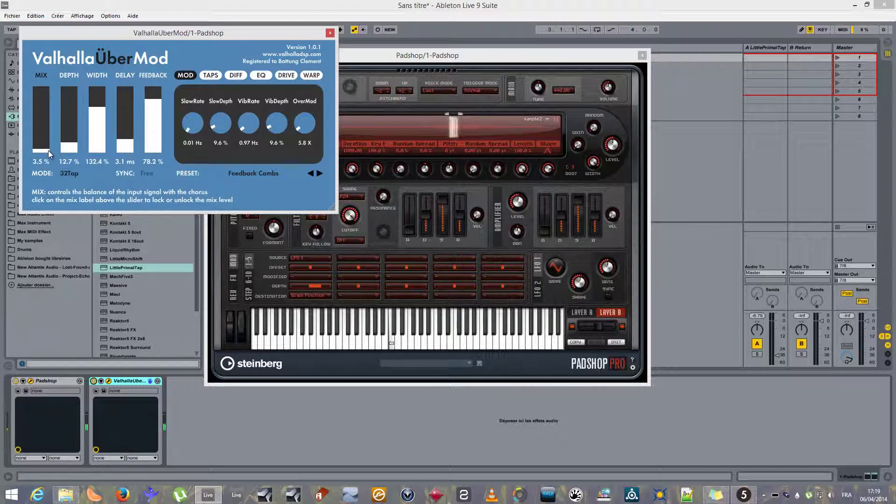
Load the TapeVerb preset from ValhallaUberMod's Reverbs category, close its editor, and reposition the Padshop window
click(254, 170)
mouse_move(278, 388)
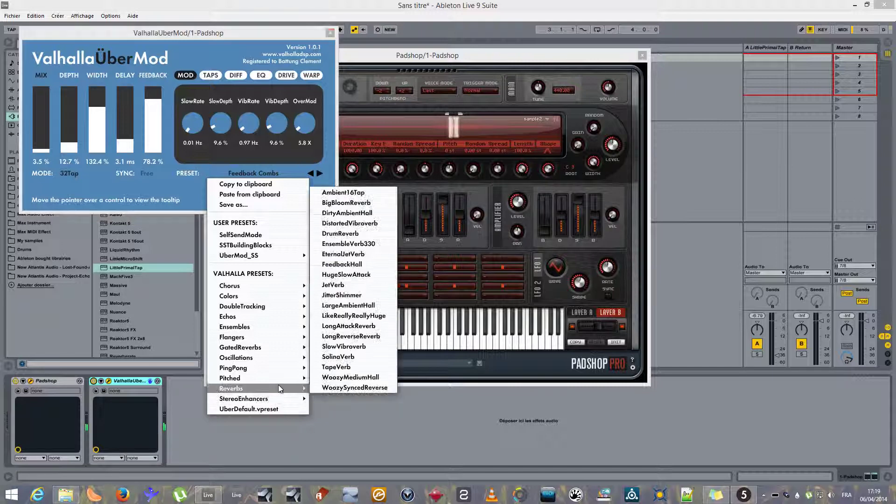
click(336, 367)
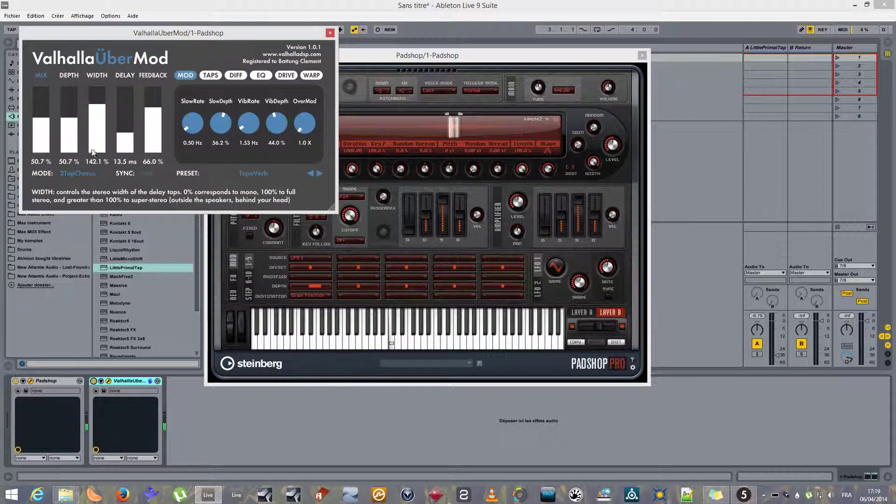
click(330, 33)
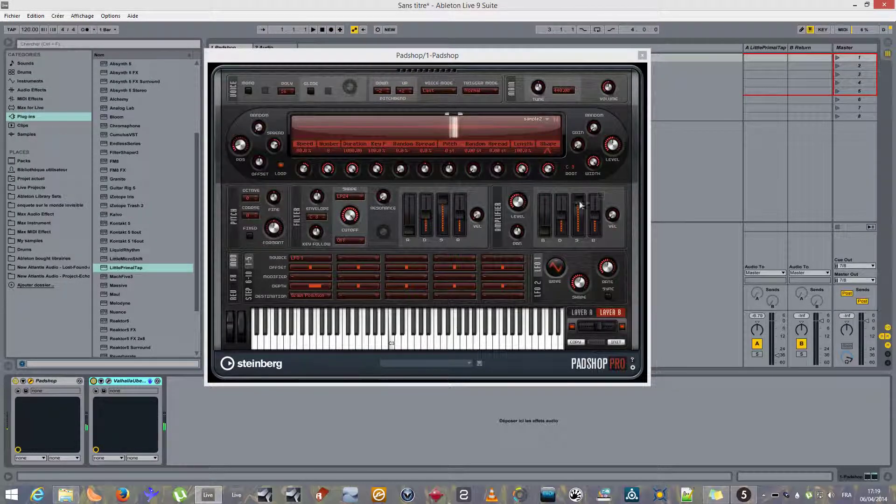
drag(483, 59, 544, 72)
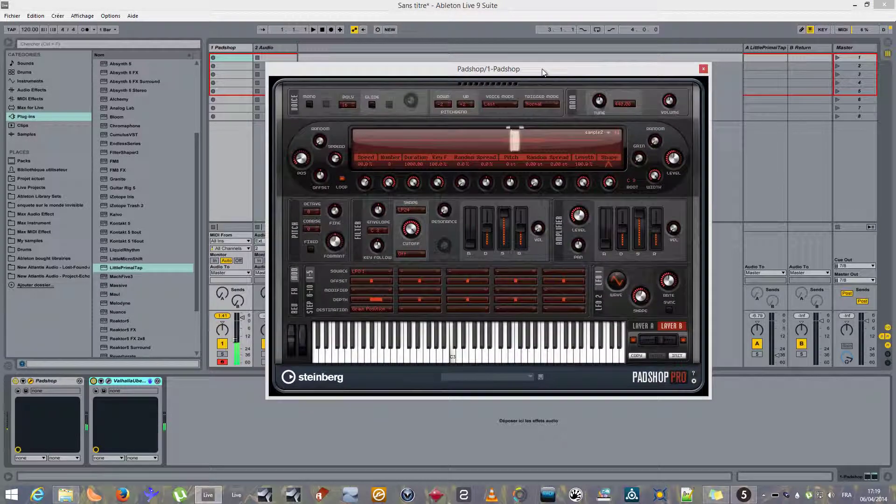